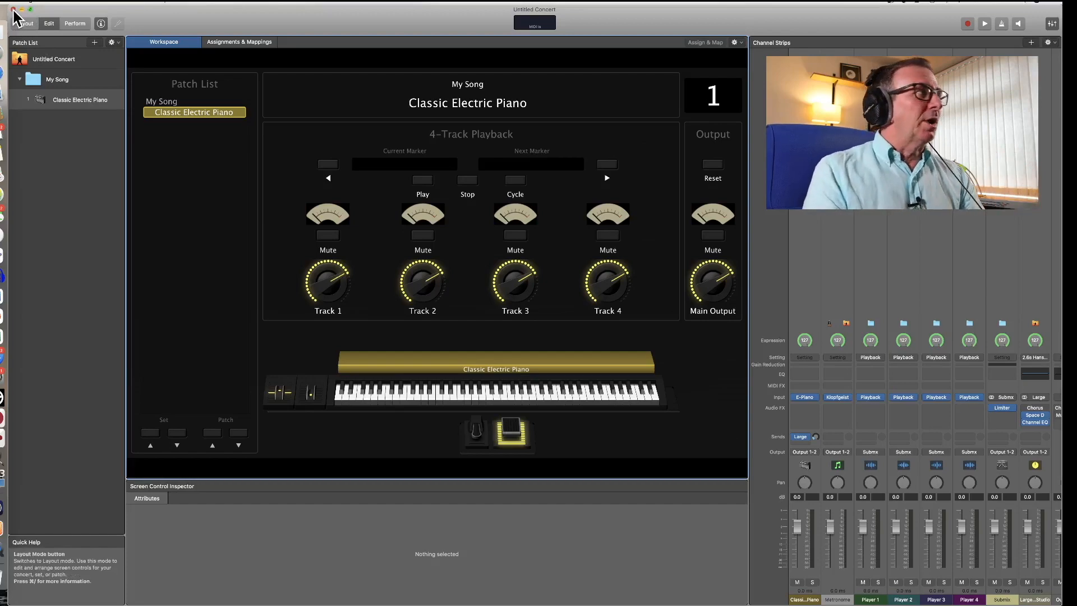
# Step: Close the current concert and create a new one from the Keyboard Minimalist template
pyautogui.click(13, 10)
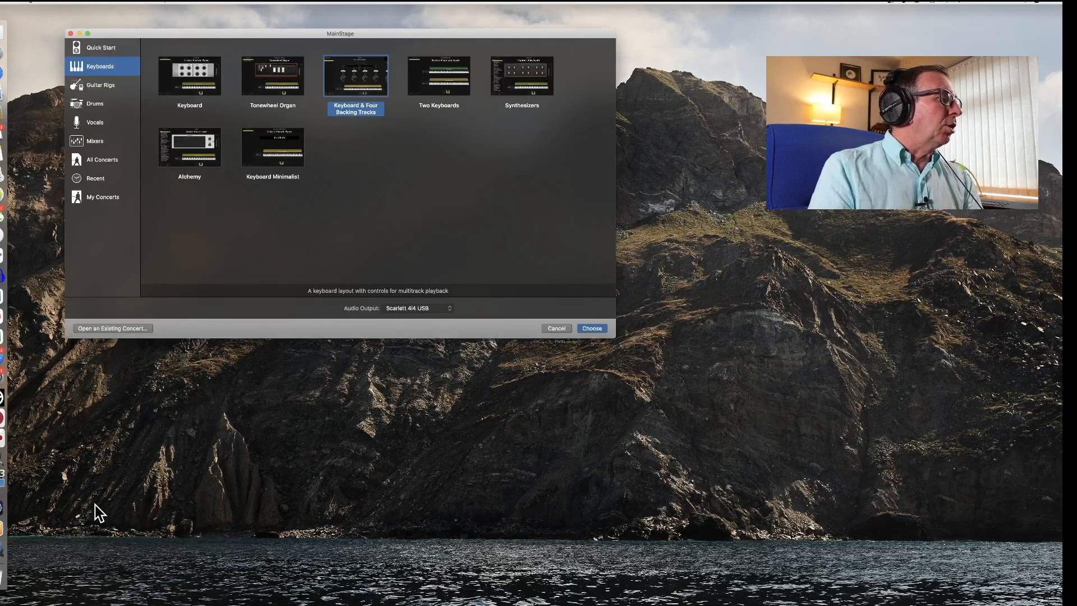
pyautogui.doubleClick(286, 143)
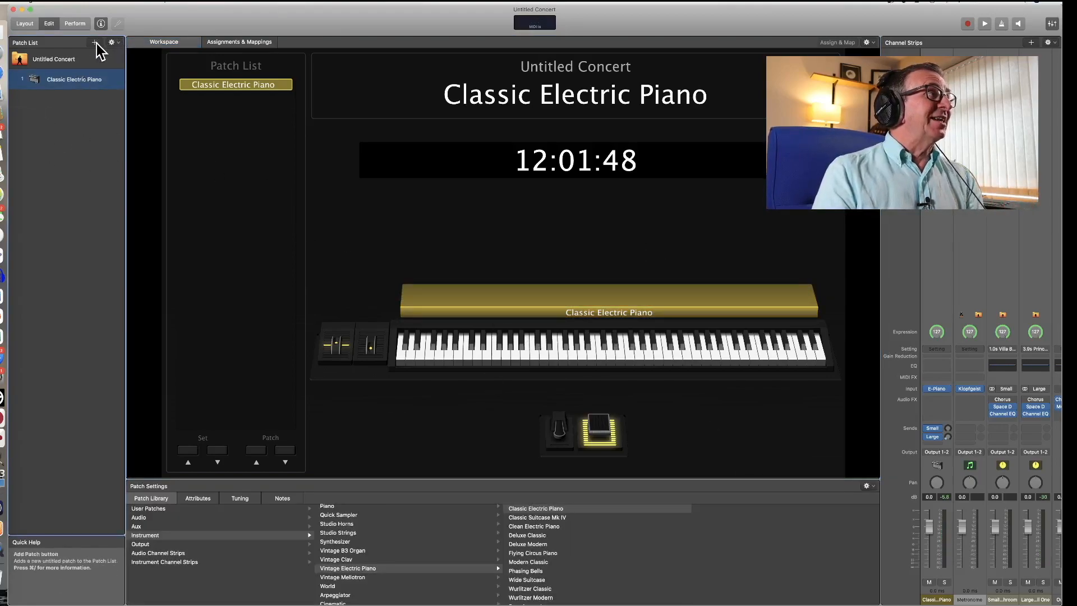
# Step: Add two patches to the concert: Jazz Organ from the Vintage B3 Organ category and Grand Piano and Pad from the Piano category
pyautogui.click(96, 43)
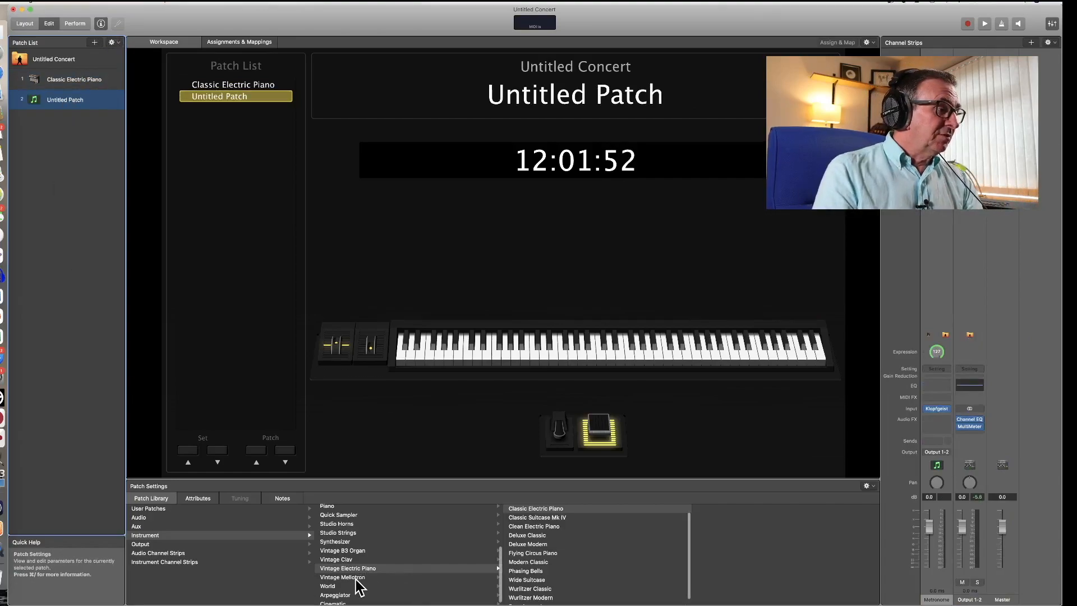
pyautogui.click(339, 551)
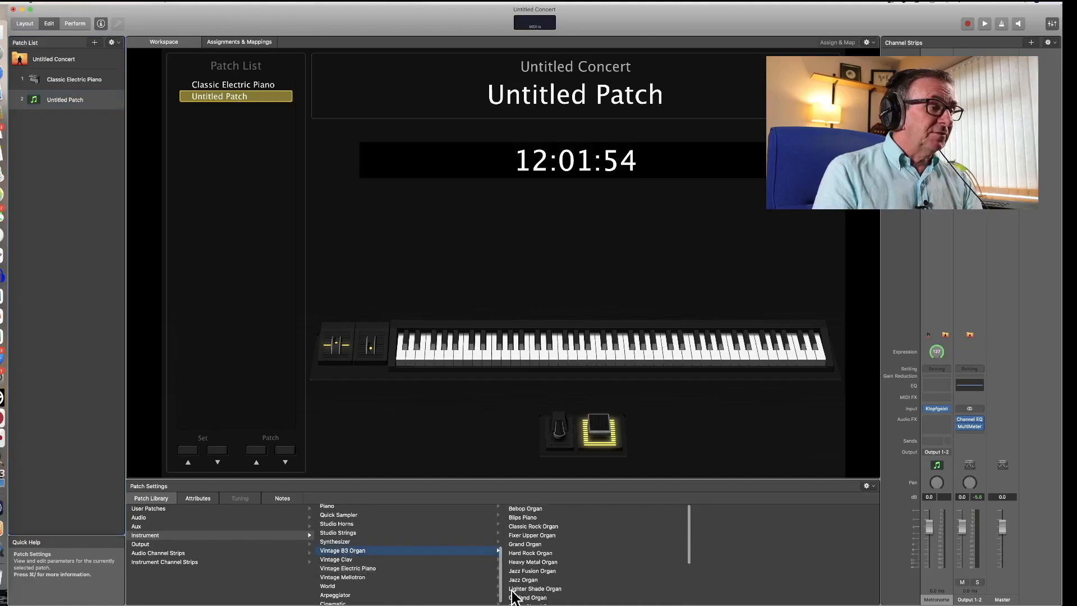
pyautogui.click(529, 580)
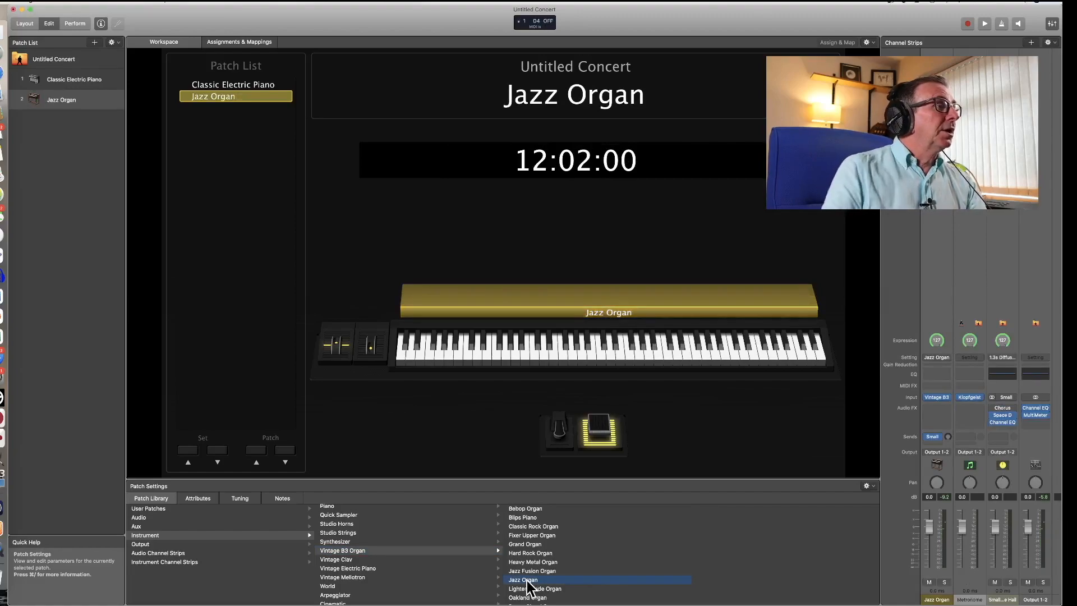
pyautogui.click(94, 42)
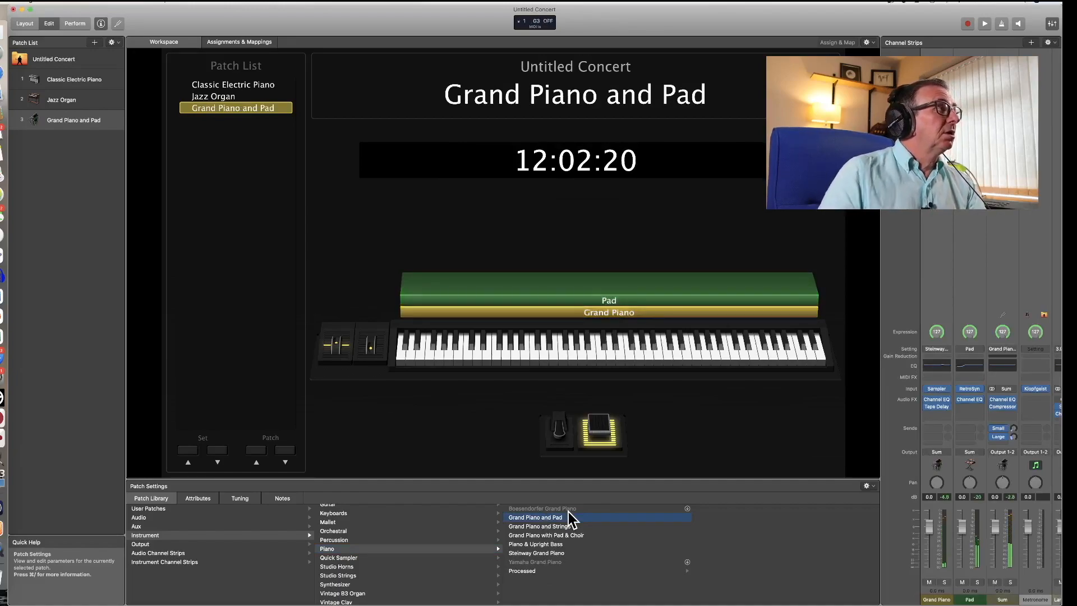
pyautogui.click(77, 223)
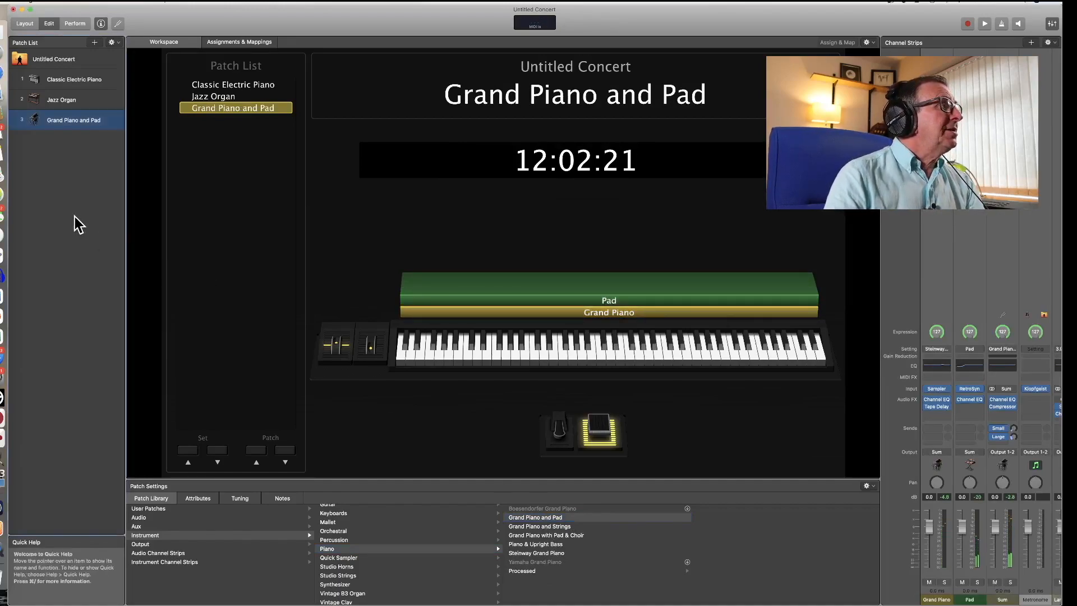
# Step: Add a fourth patch and load the 80s Wave Bells sound from the Keyboards category into it
pyautogui.click(94, 43)
pyautogui.scroll(3, 377, 576)
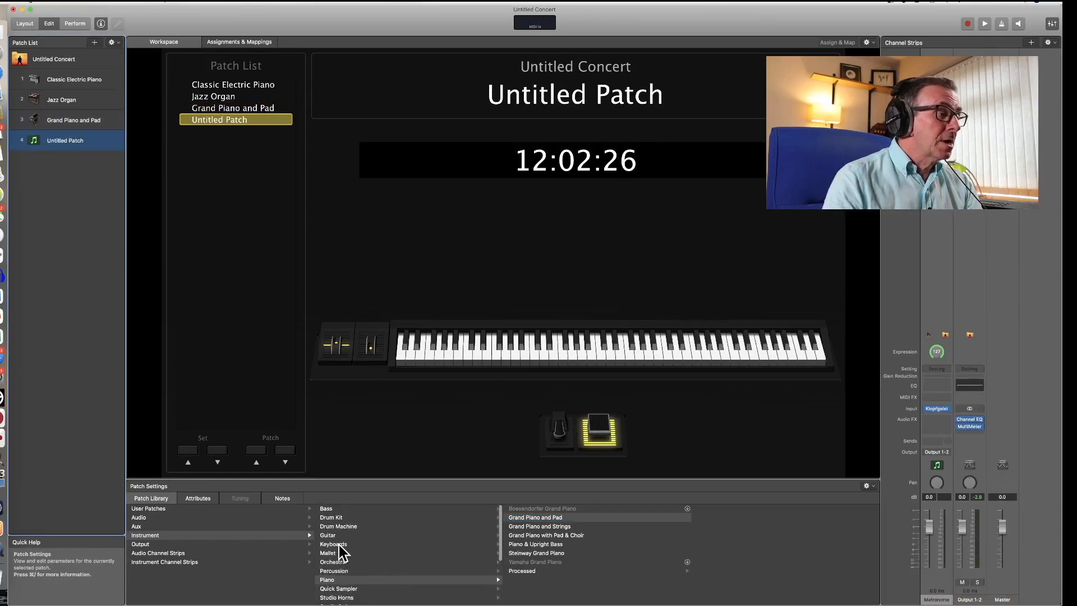
pyautogui.click(339, 545)
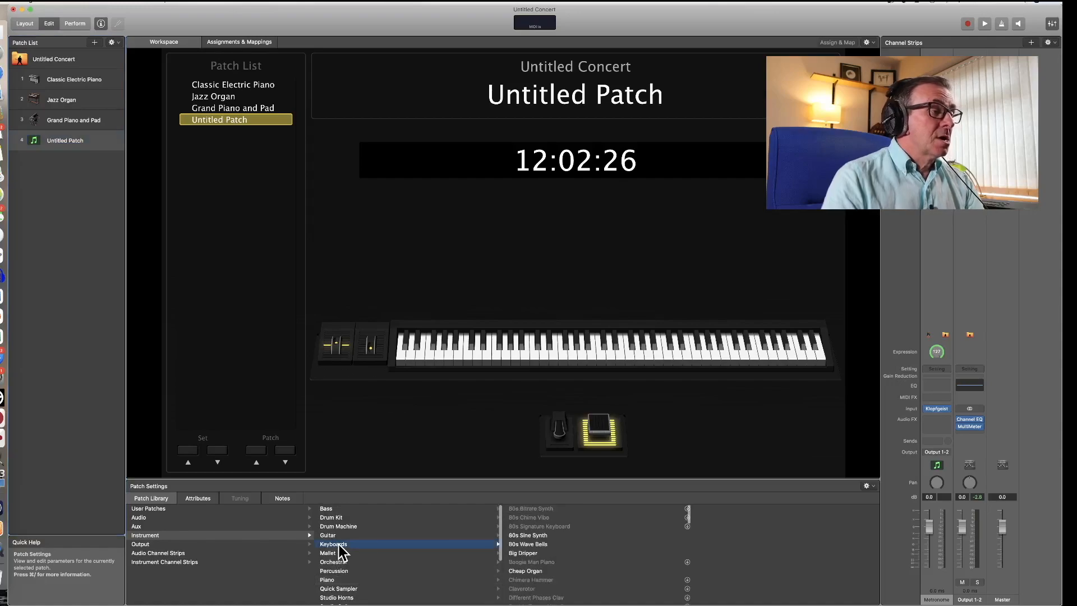
pyautogui.click(533, 544)
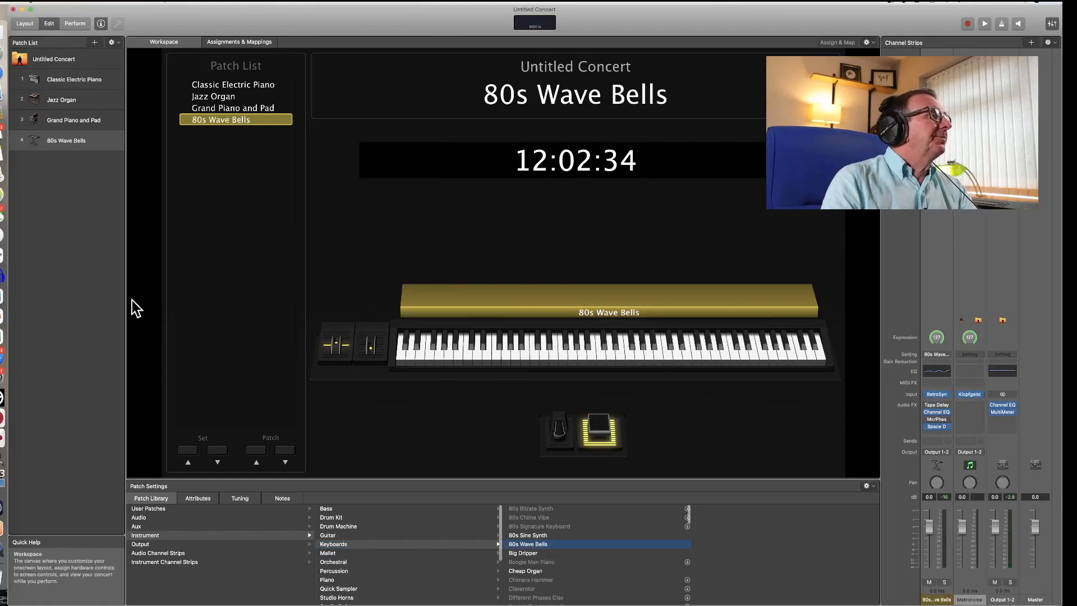
pyautogui.click(83, 246)
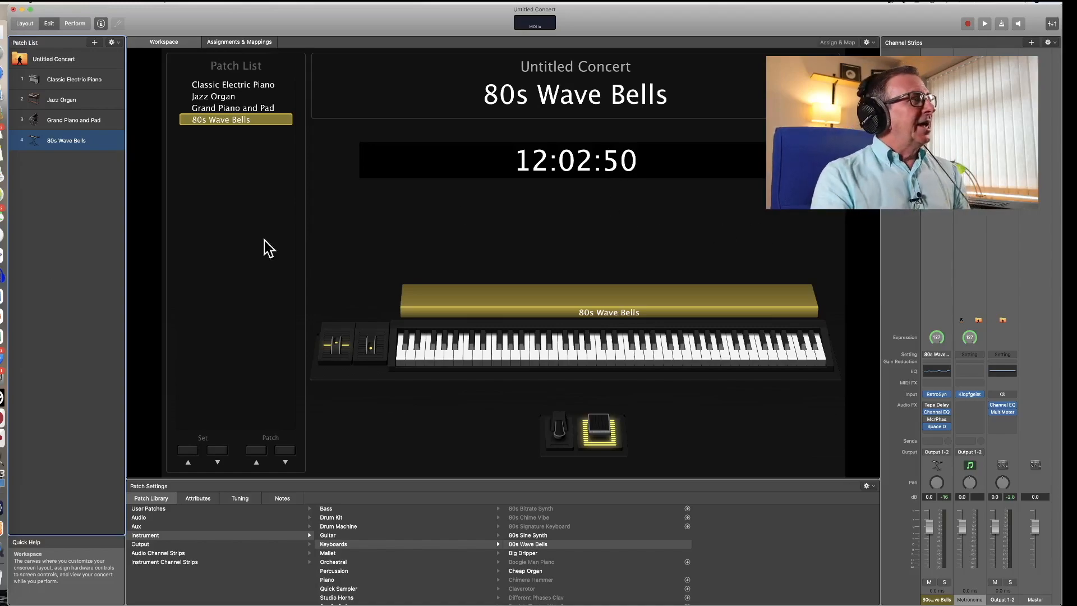
# Step: Switch through the Classic Electric Piano, Jazz Organ, and Grand Piano and Pad patches to audition them
pyautogui.click(90, 85)
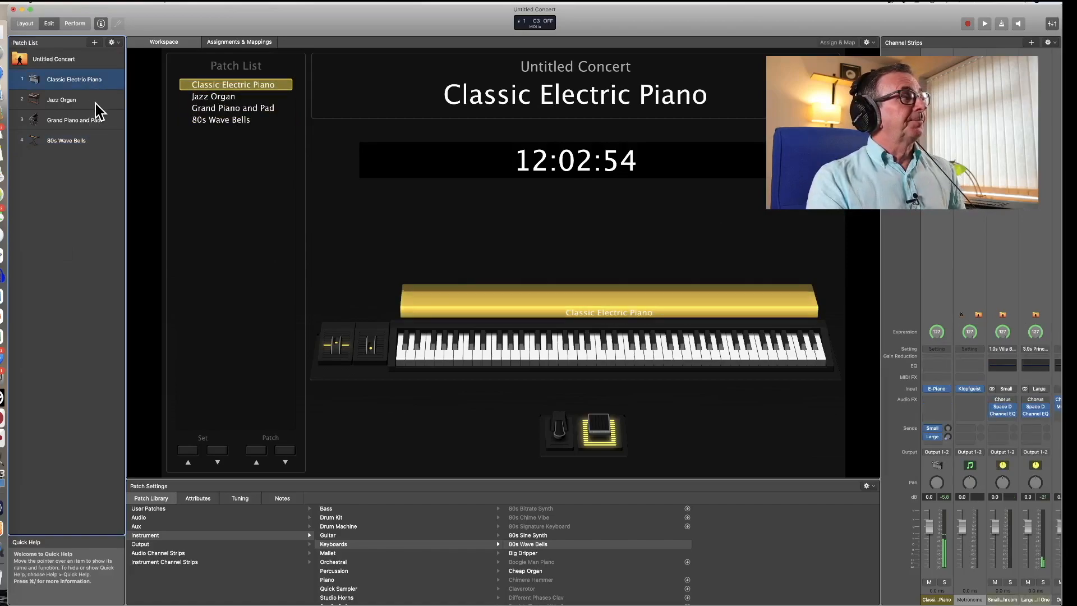
pyautogui.click(95, 103)
pyautogui.click(92, 121)
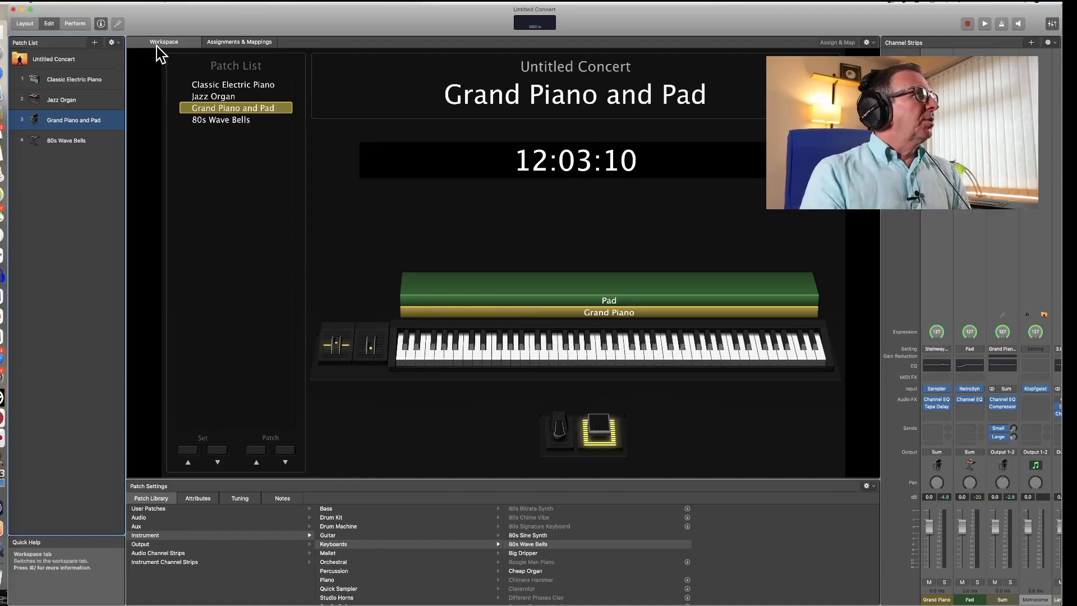
# Step: Group all four patches, from Classic Electric Piano to 80s Wave Bells, into a new set made from the selection
pyautogui.click(112, 43)
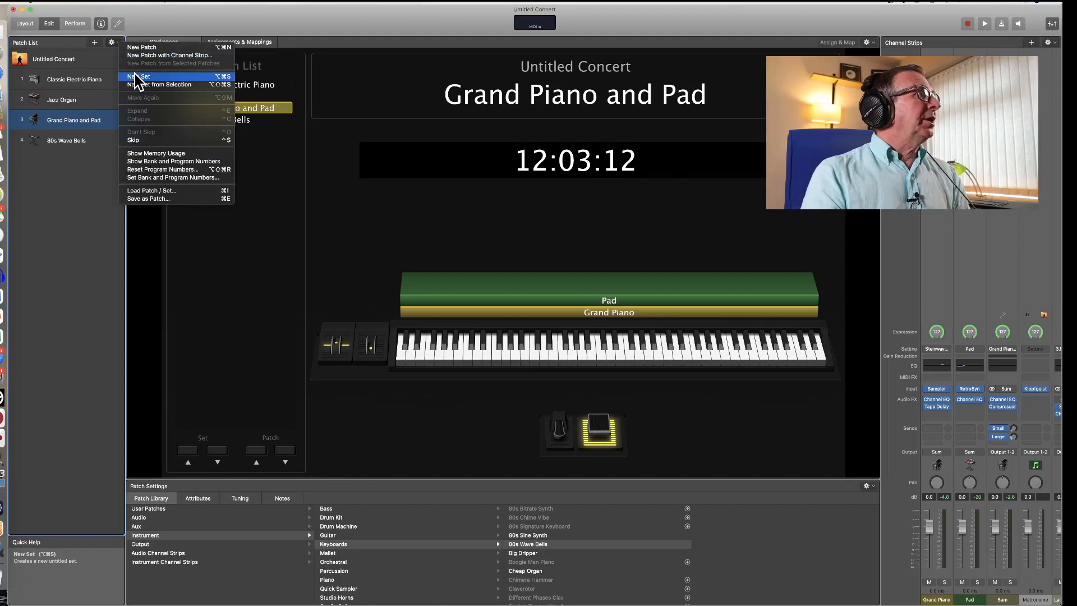
pyautogui.click(98, 205)
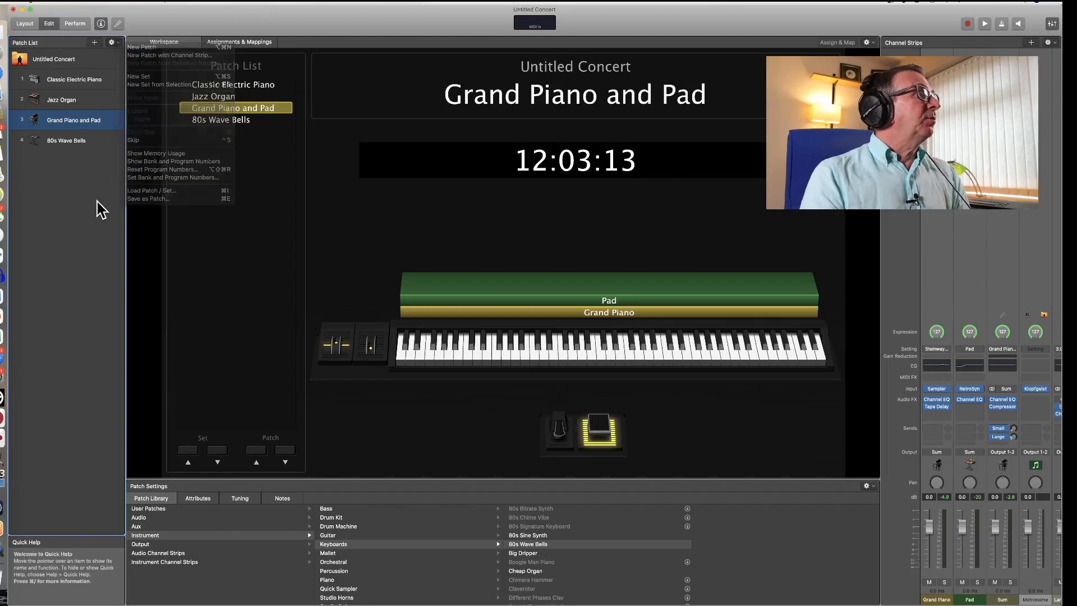
pyautogui.click(102, 81)
pyautogui.keyDown('shift'); pyautogui.click(106, 141); pyautogui.keyUp('shift')
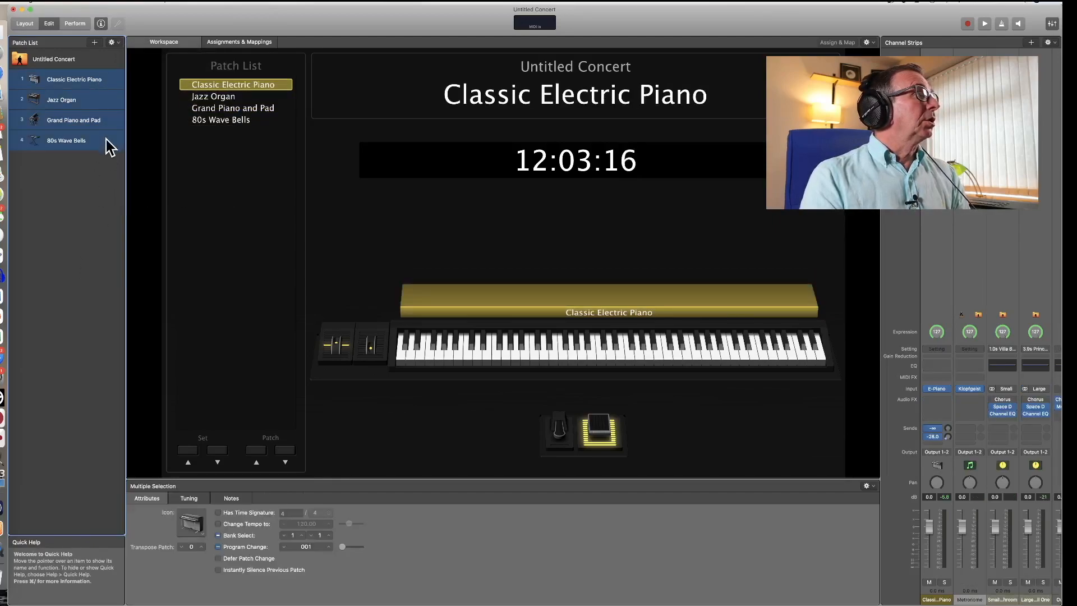
pyautogui.click(119, 43)
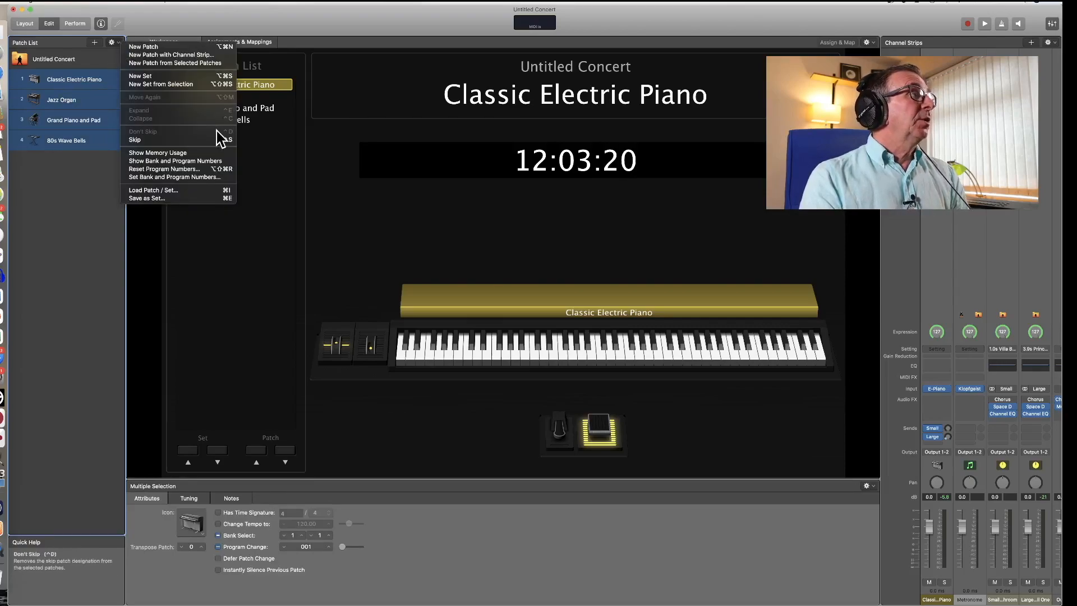
pyautogui.click(166, 86)
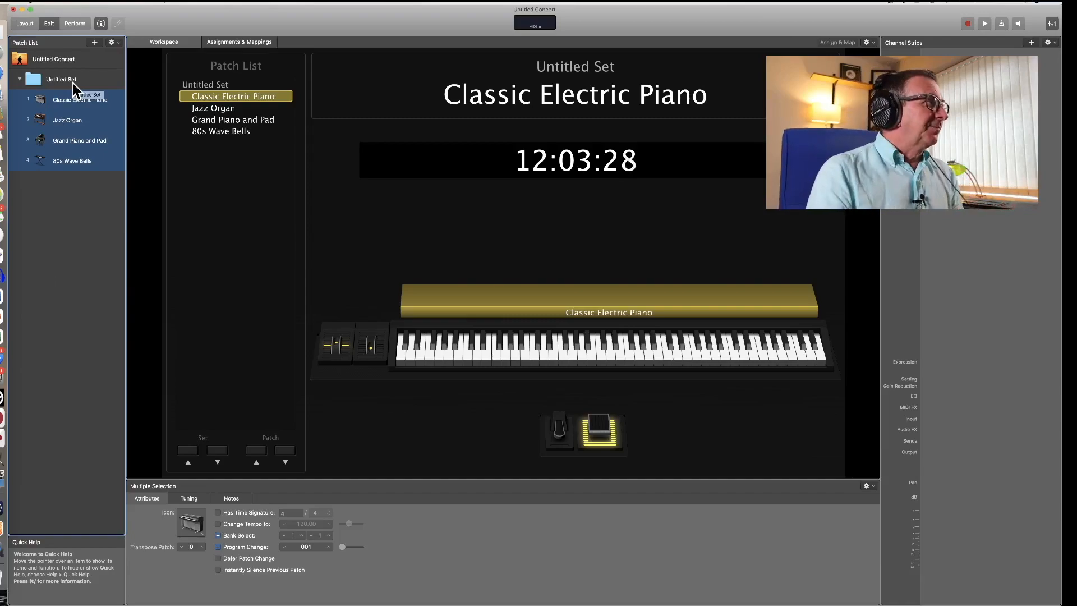
# Step: Rename the new set containing the four patches as Song 1
pyautogui.click(66, 227)
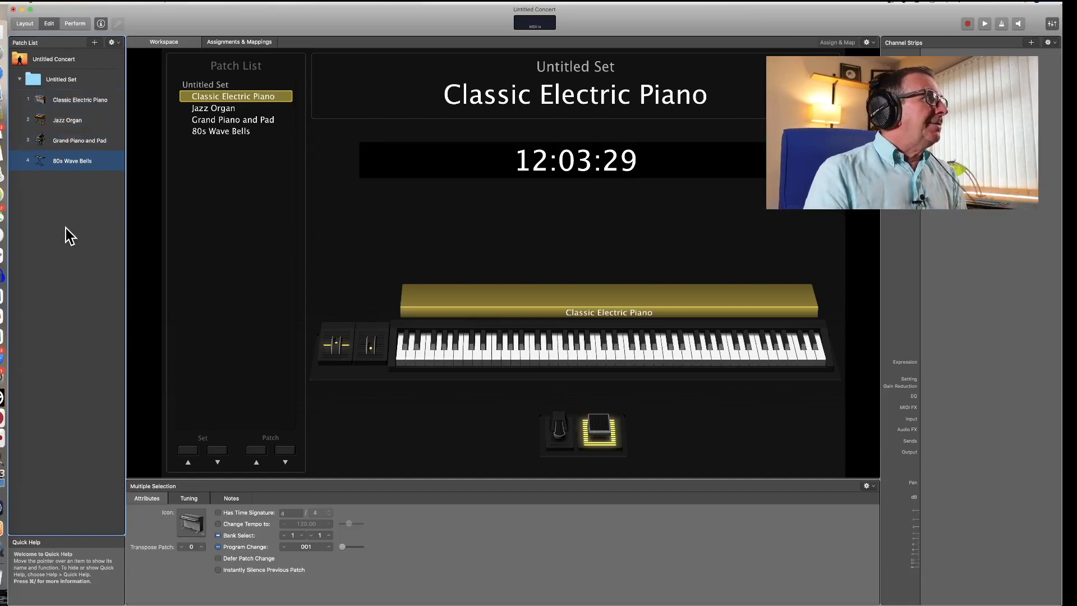
pyautogui.doubleClick(63, 82)
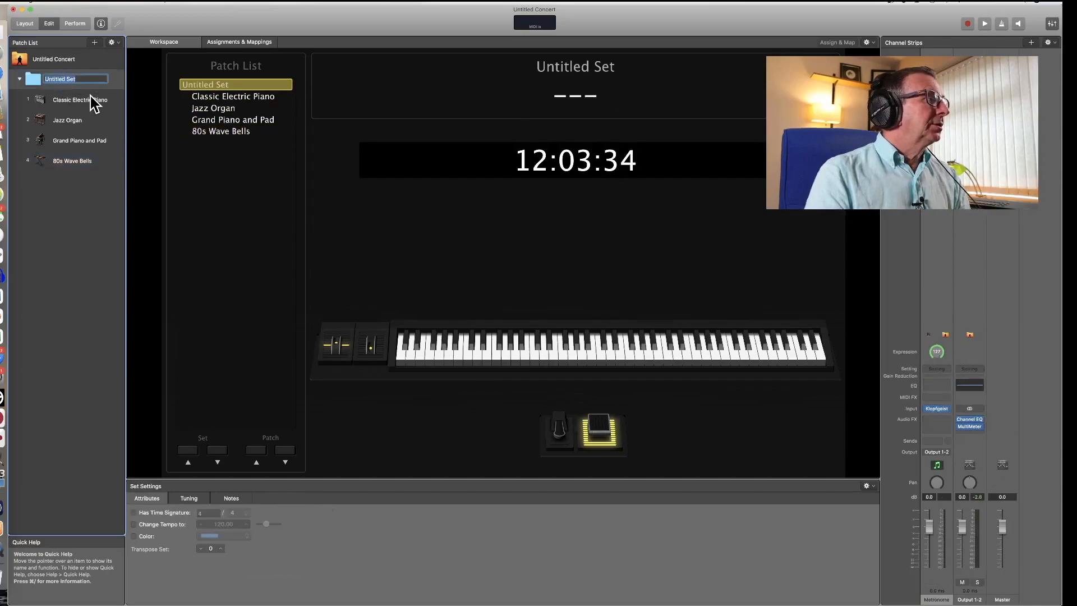
pyautogui.write('Song 1')
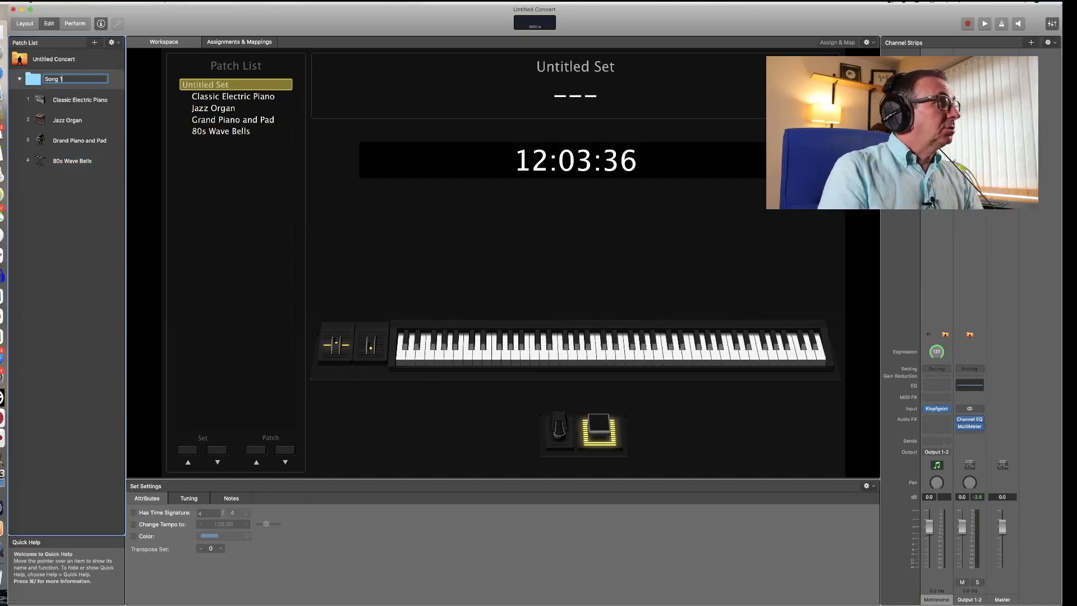
pyautogui.press('Return')
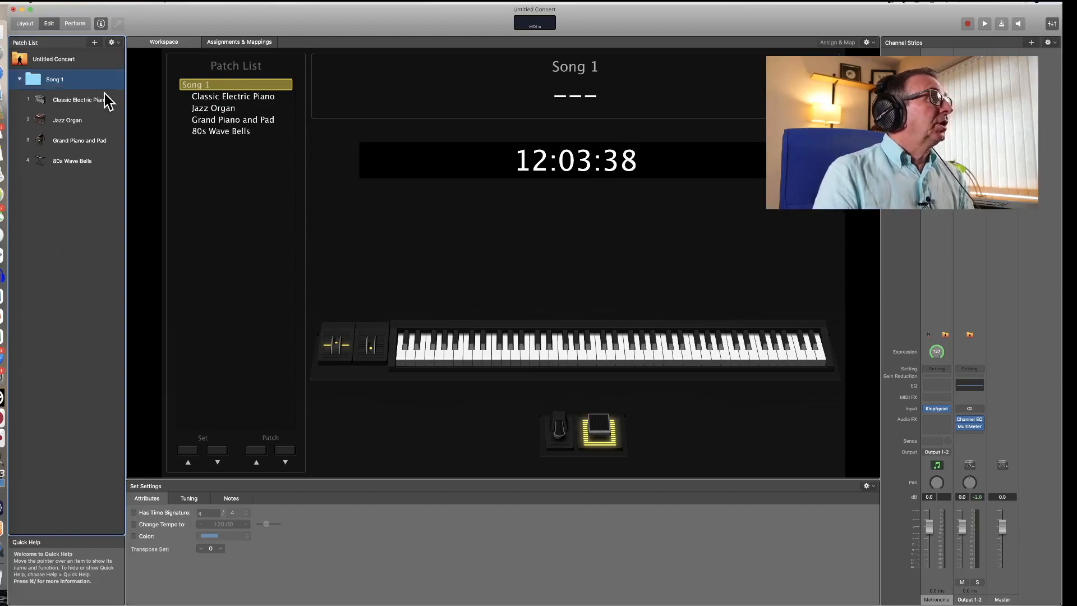
# Step: Add a new empty patch to the Song 1 set and create another set named Song 2
pyautogui.click(120, 42)
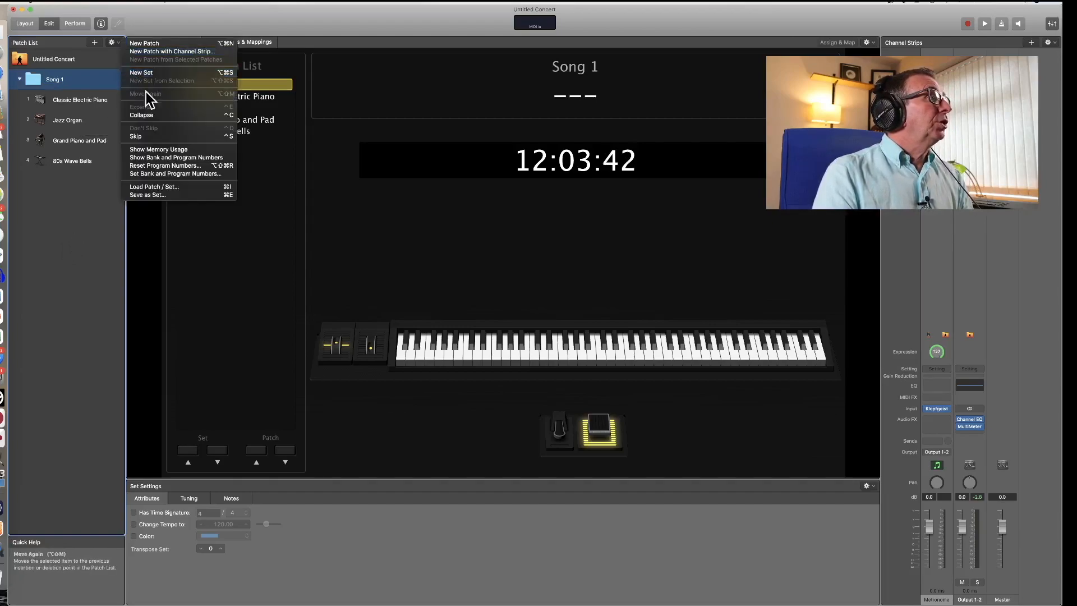
pyautogui.click(163, 47)
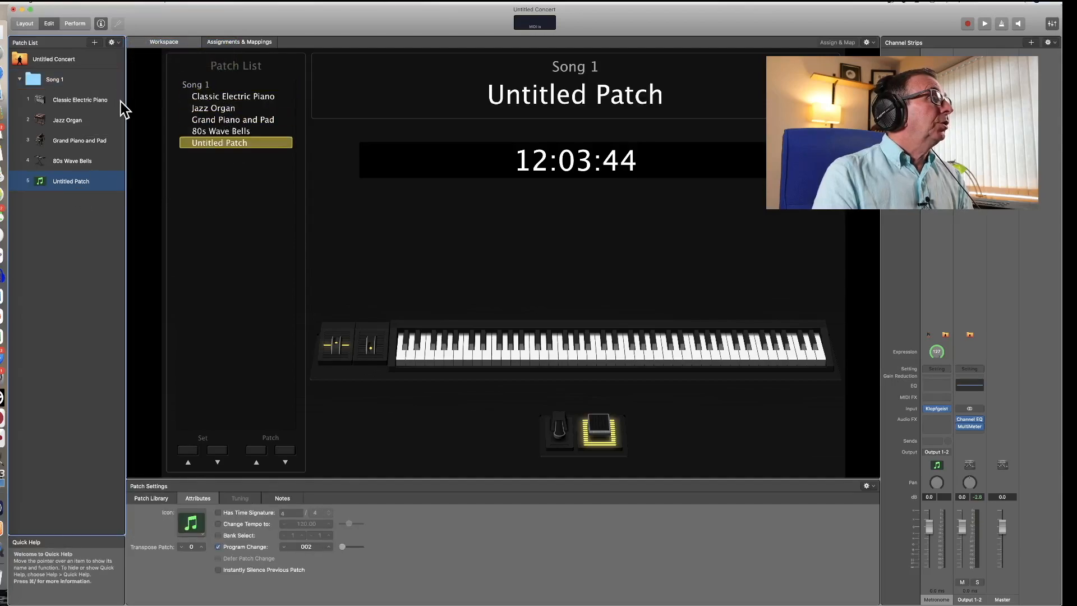
pyautogui.click(112, 42)
pyautogui.click(167, 78)
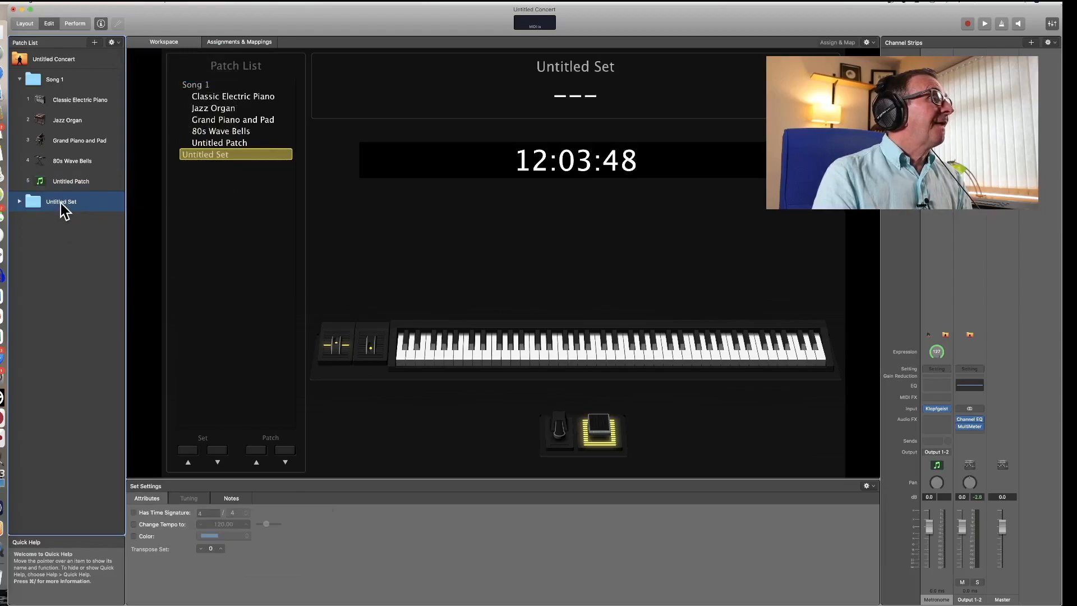
pyautogui.doubleClick(60, 201)
pyautogui.write('Song 2')
pyautogui.press('Return')
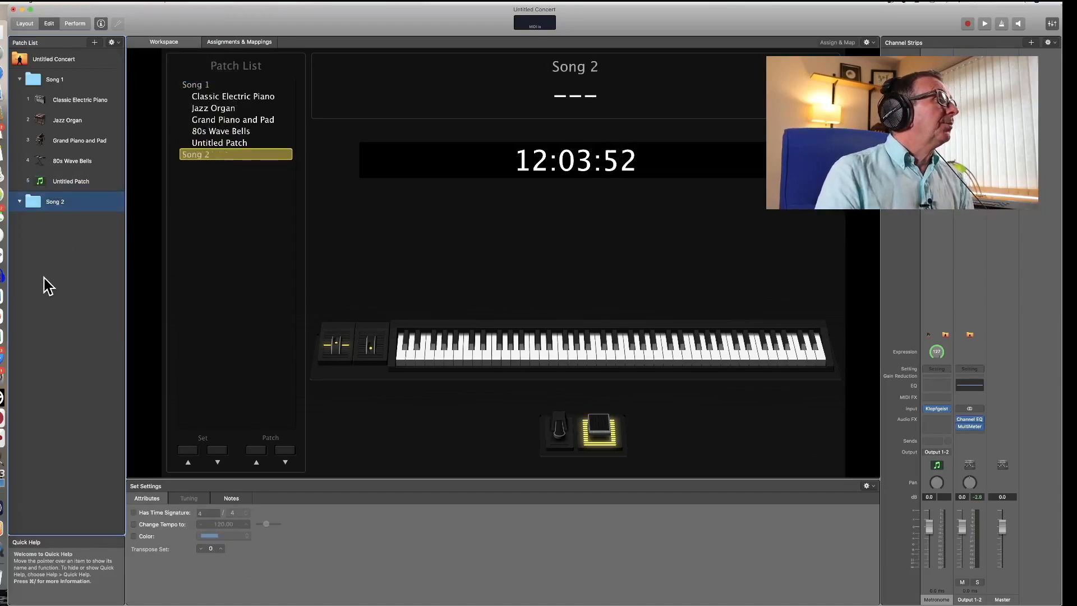
# Step: Load Amped Synth Lead from the Guitar instrument category into the untitled patch and move that patch into the Song 2 set
pyautogui.click(66, 179)
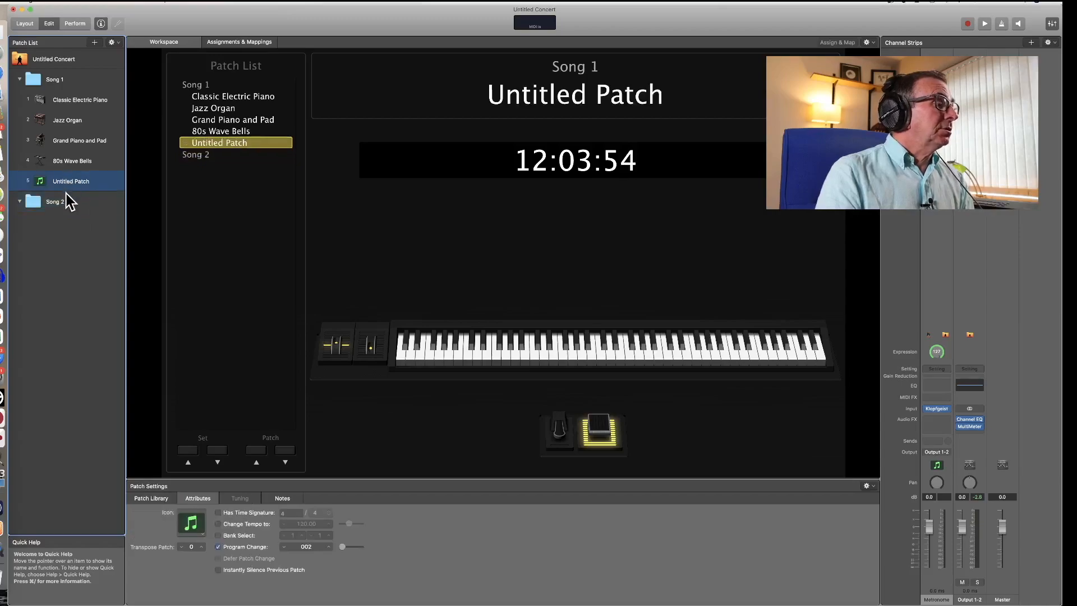
pyautogui.click(148, 497)
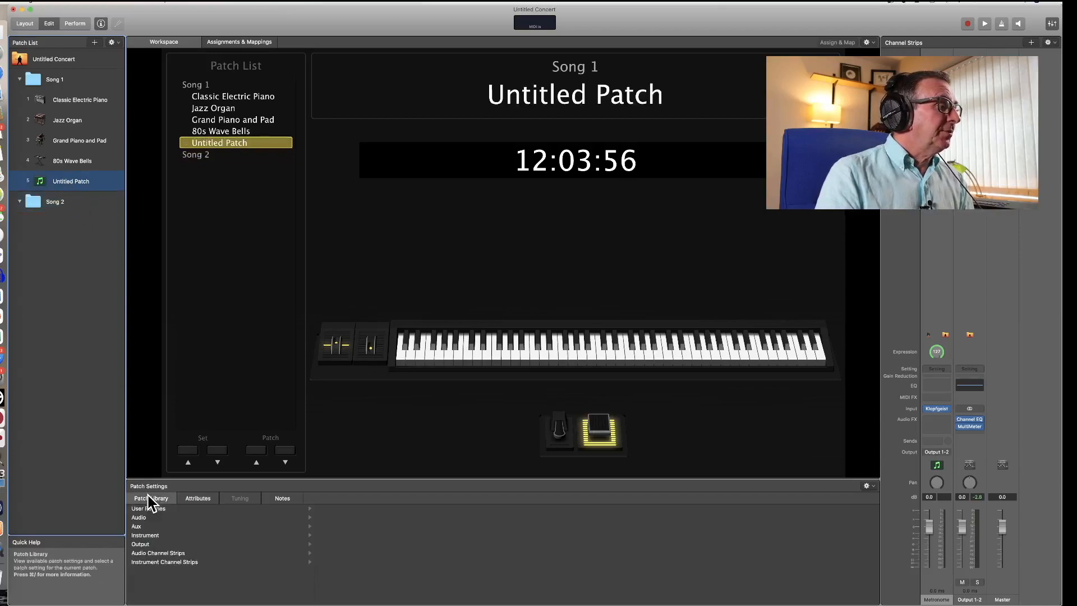
pyautogui.click(147, 534)
pyautogui.click(339, 535)
pyautogui.click(543, 527)
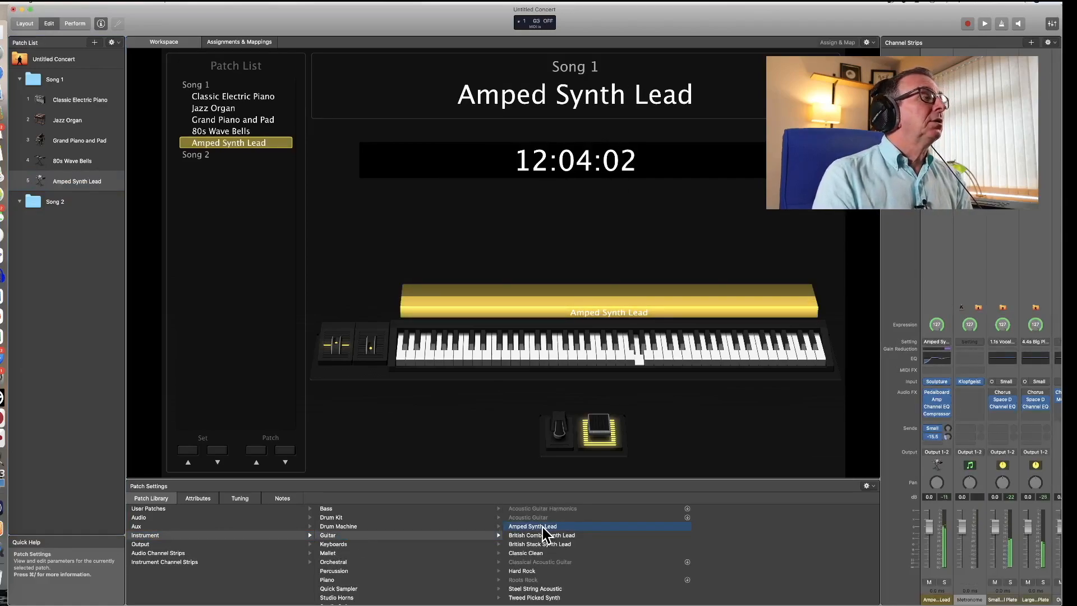
pyautogui.click(60, 236)
pyautogui.moveTo(97, 190); pyautogui.dragTo(92, 203)
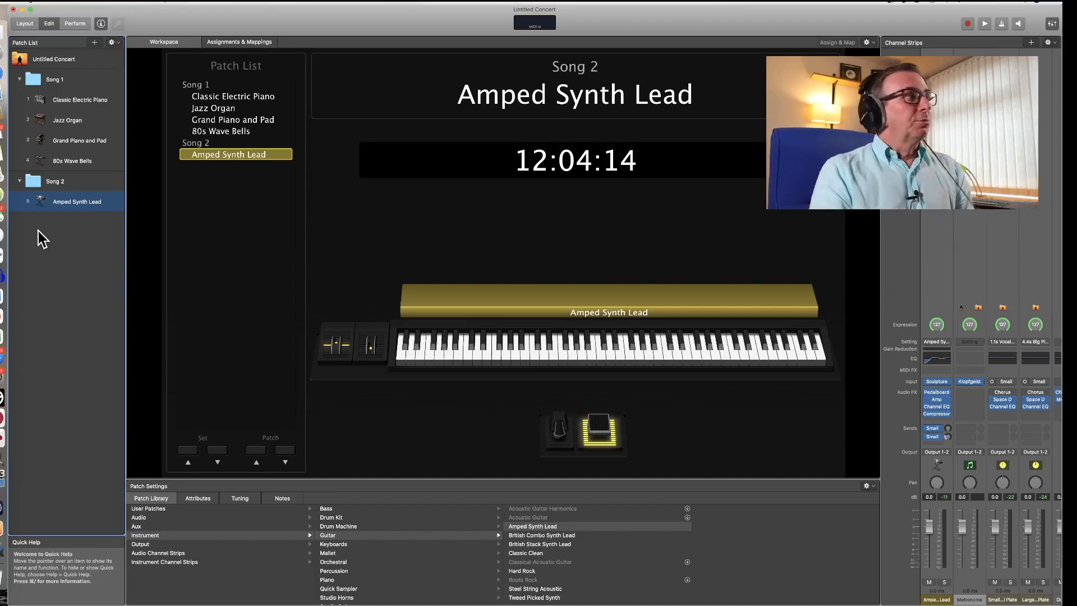
# Step: Select the Song 1 set, its Classic Electric Piano patch and the Song 2 set in turn to review the set structure
pyautogui.click(87, 82)
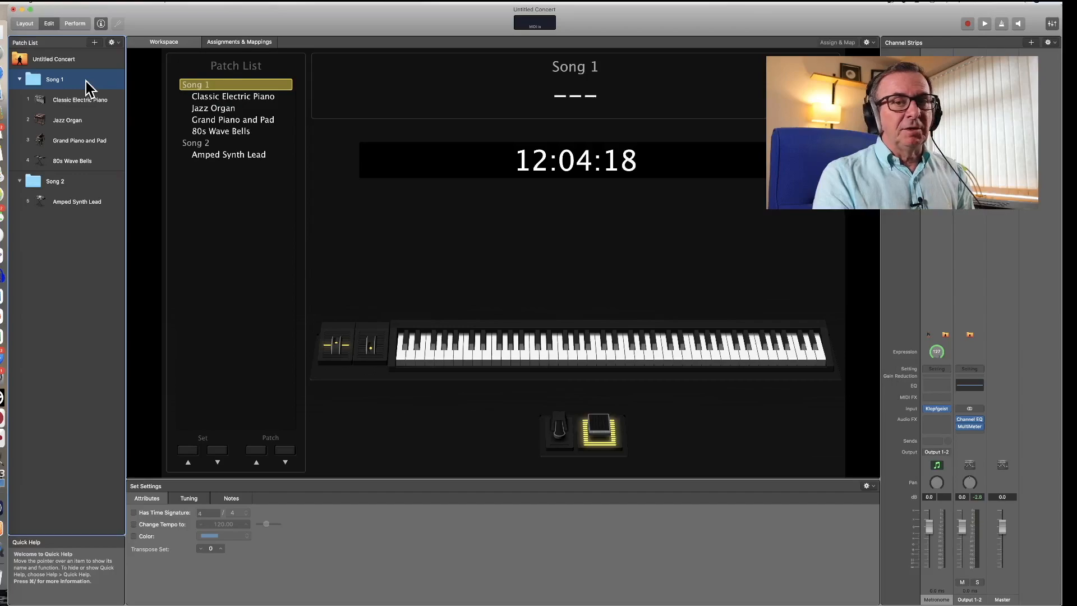
pyautogui.click(86, 109)
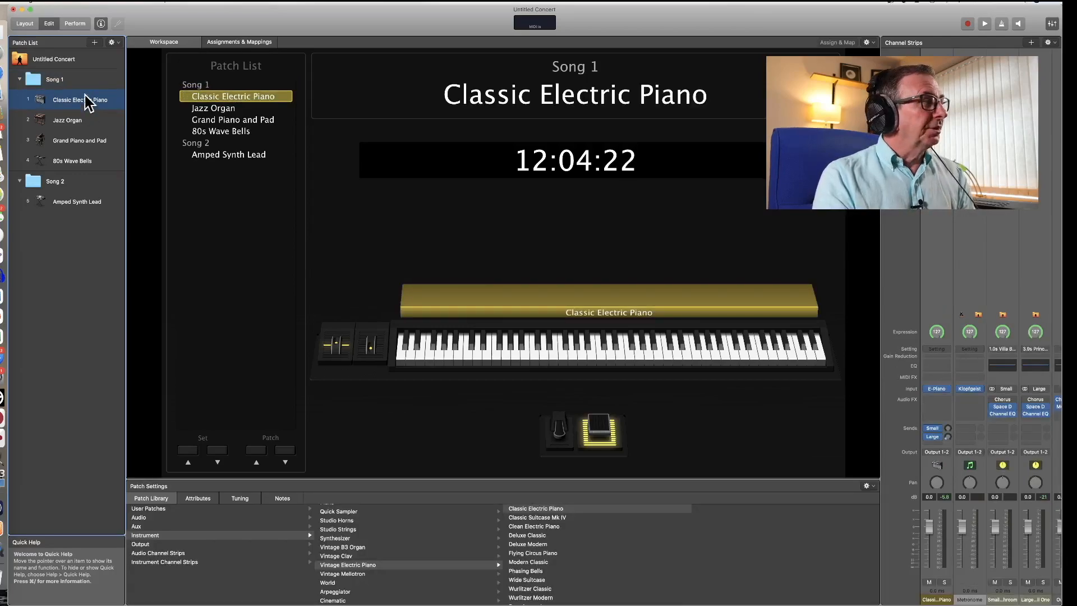
pyautogui.click(81, 85)
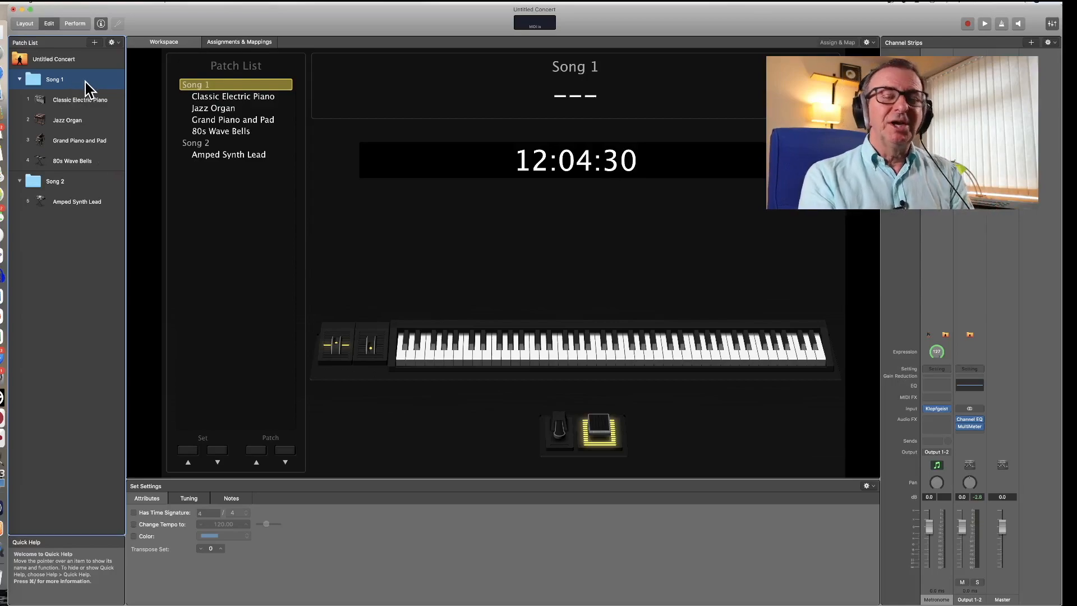
pyautogui.doubleClick(85, 82)
pyautogui.click(90, 184)
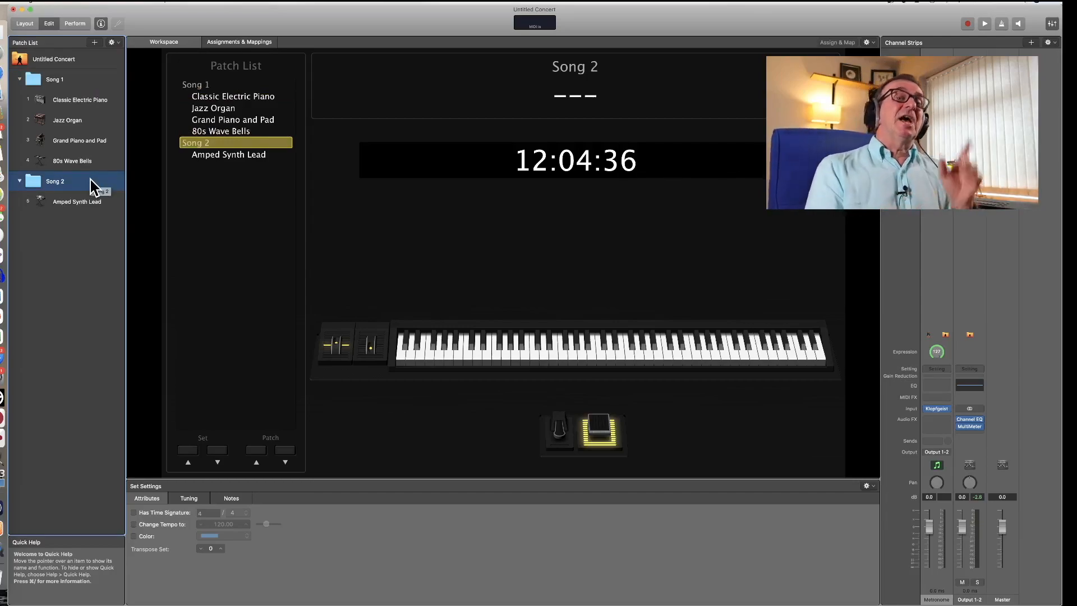
pyautogui.click(94, 80)
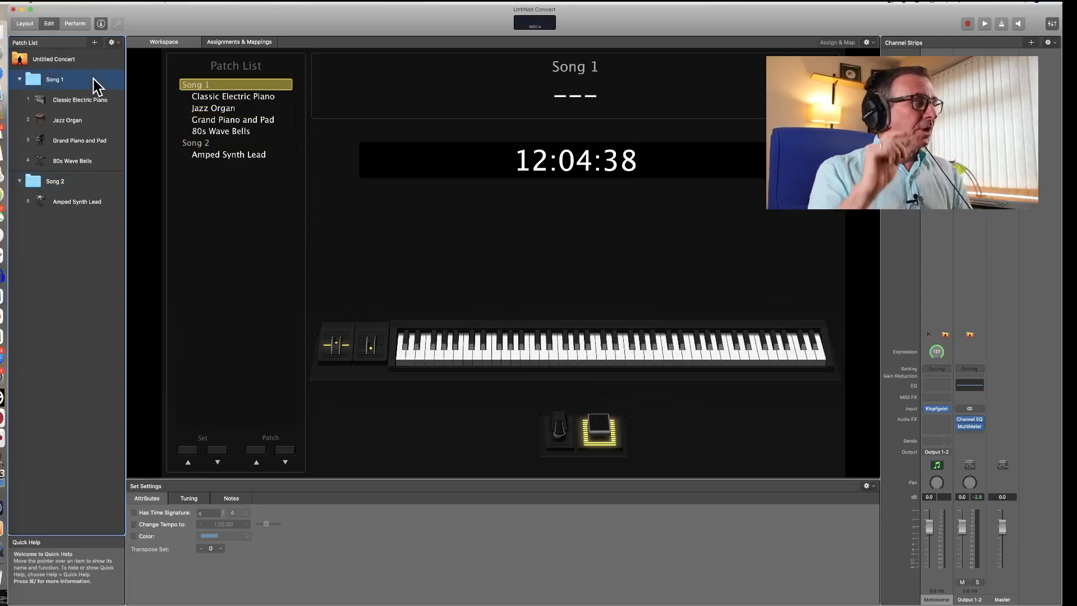
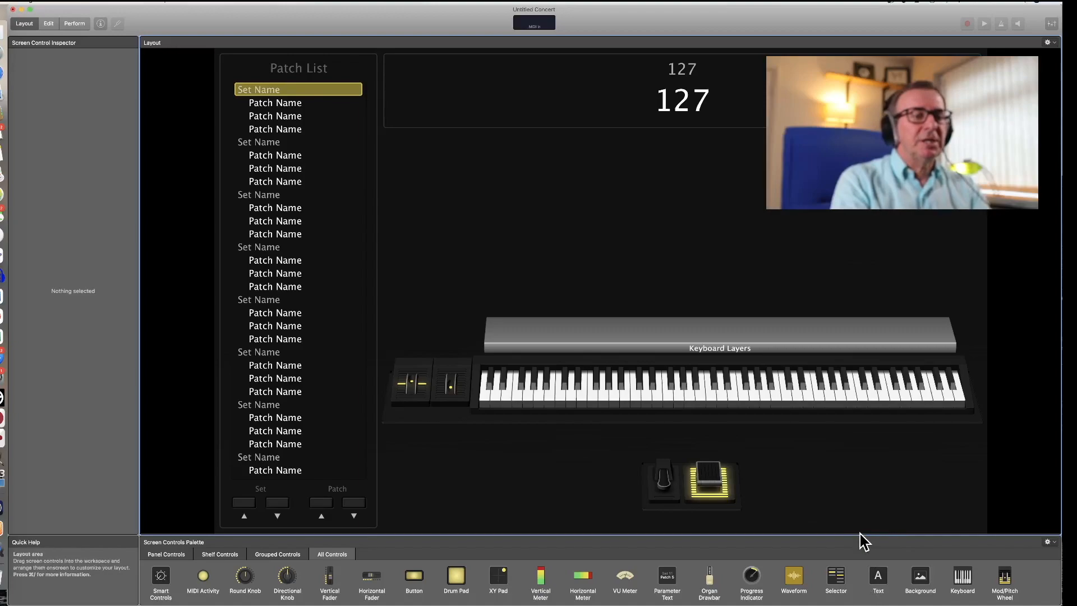
# Step: Add an enlarged Mini Playback control above the keyboard in the layout, with a Waveform control beside it
pyautogui.moveTo(858, 534); pyautogui.dragTo(851, 452)
pyautogui.scroll(-2, 832, 574)
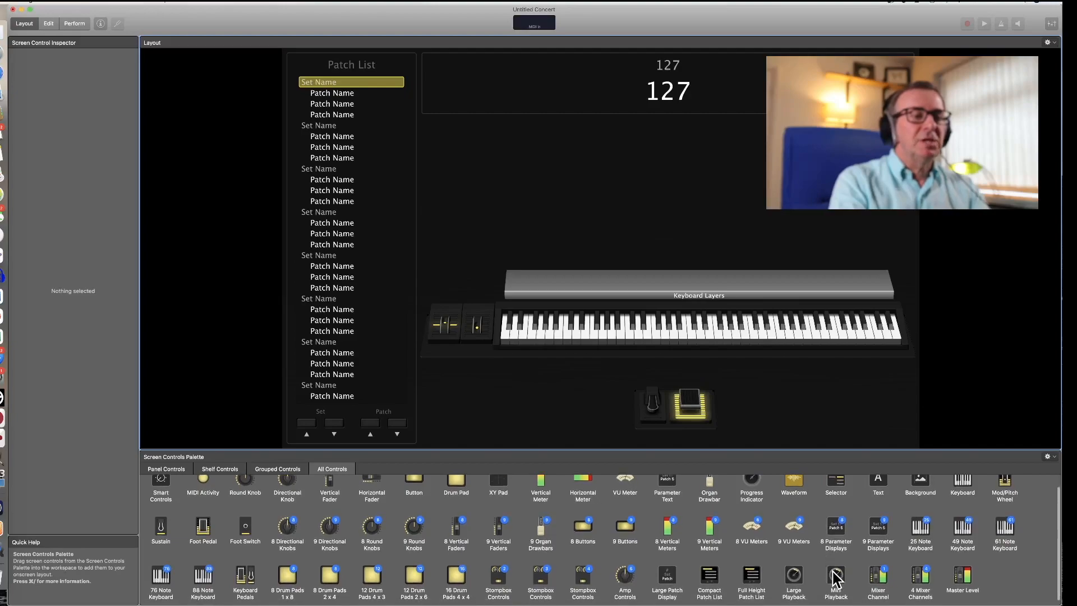
pyautogui.moveTo(836, 578); pyautogui.dragTo(520, 185)
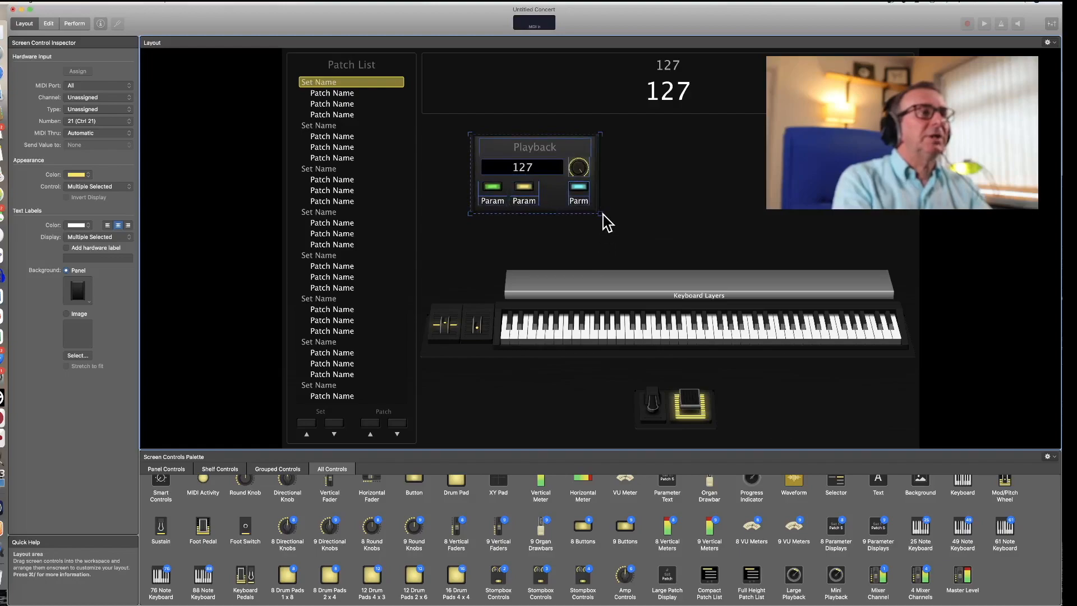
pyautogui.moveTo(601, 212); pyautogui.dragTo(638, 254)
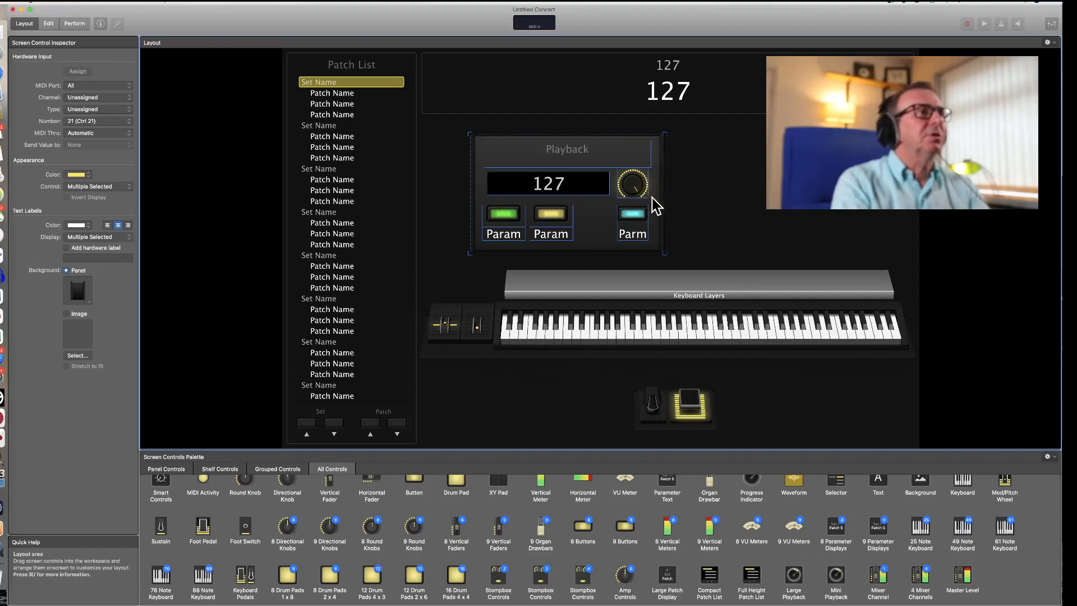
pyautogui.moveTo(656, 199); pyautogui.dragTo(647, 198)
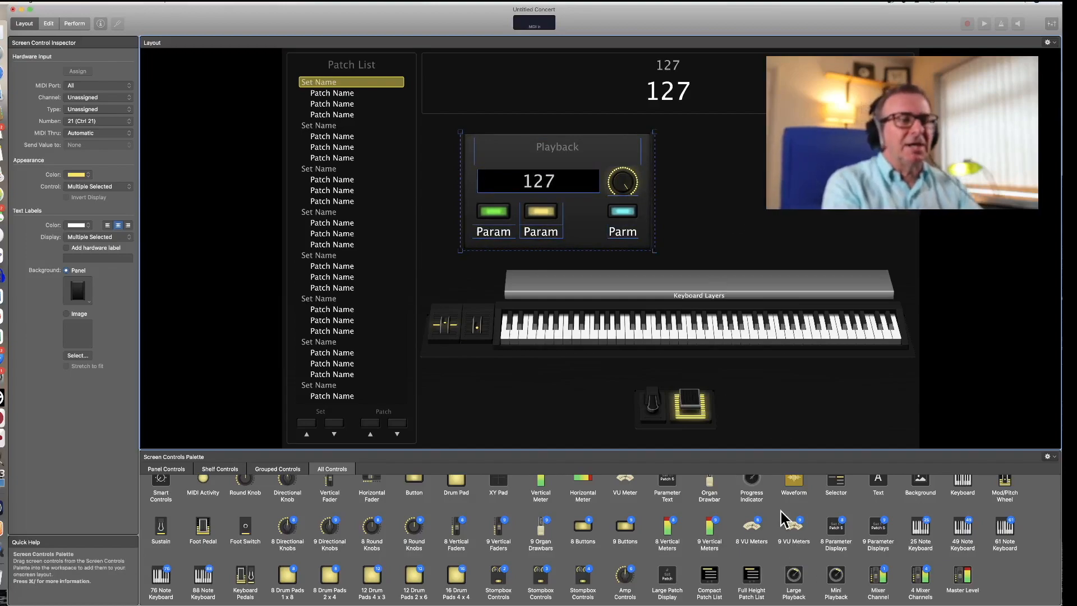
pyautogui.moveTo(796, 487); pyautogui.dragTo(782, 227)
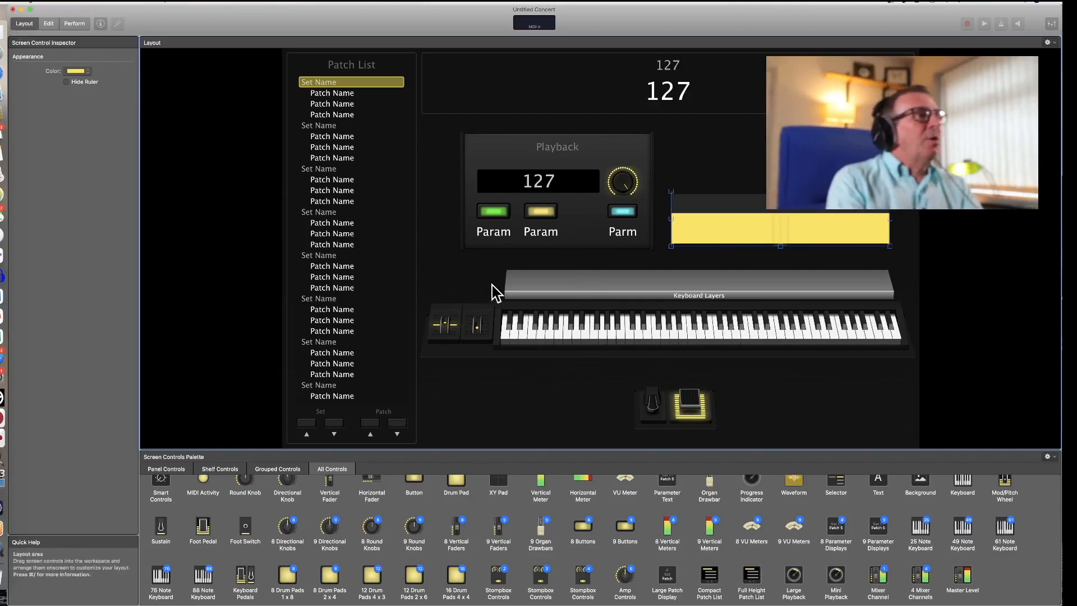
# Step: Assign the Playback panel's green and yellow buttons to the nanoKONTROL2 Play and Stop buttons on Channel 1
pyautogui.click(496, 214)
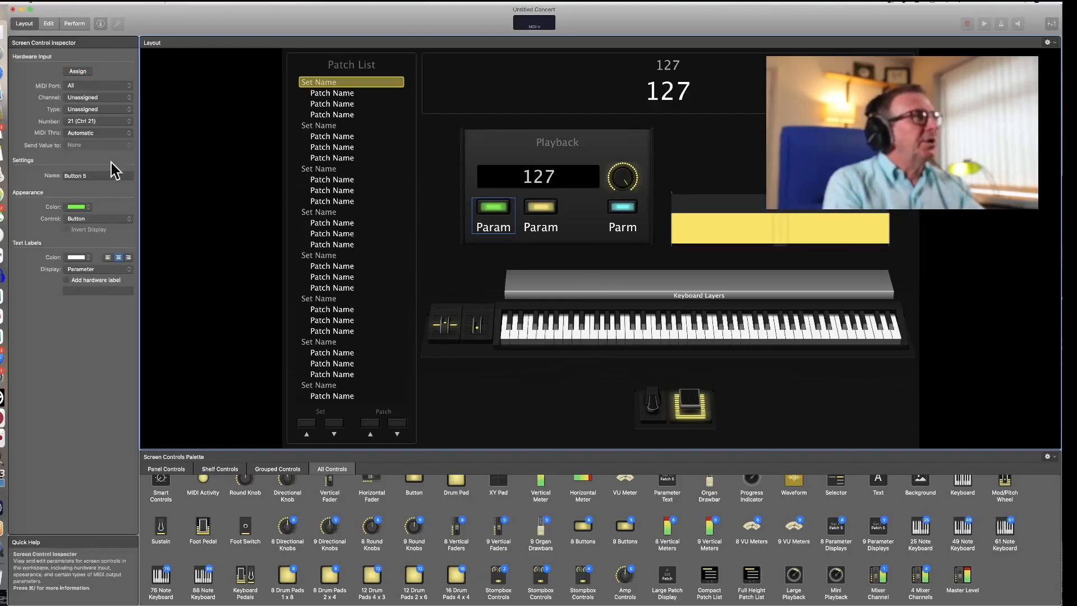
pyautogui.click(78, 71)
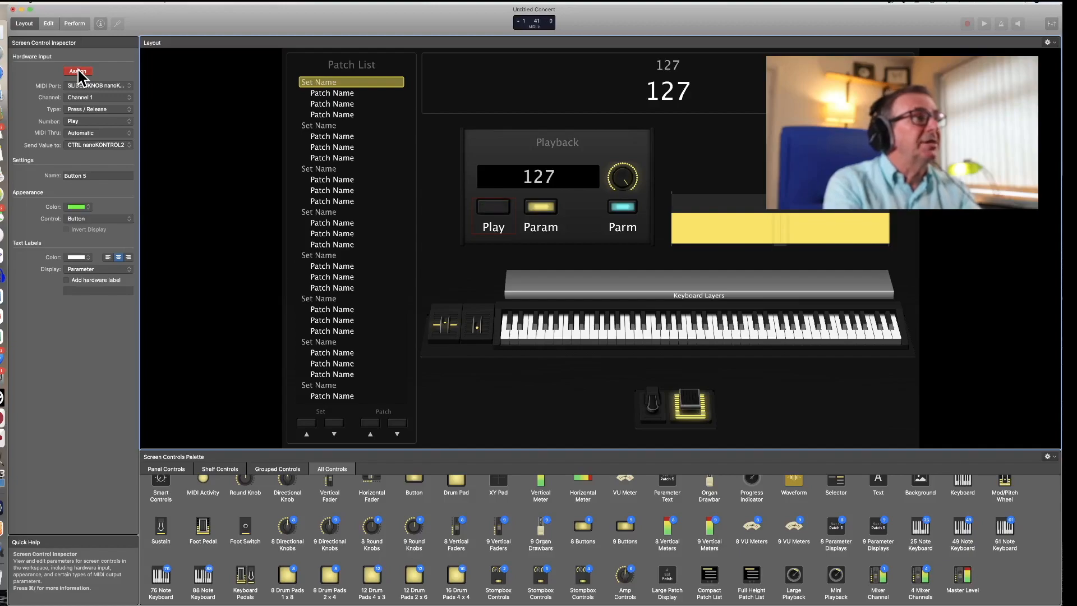
pyautogui.click(541, 207)
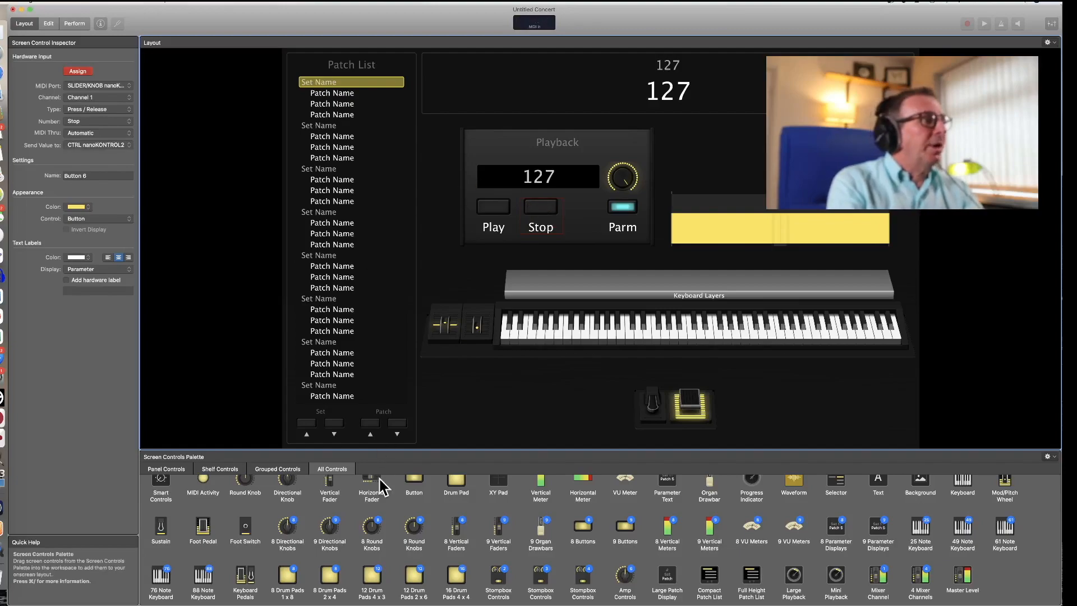
# Step: Assign the next and previous patch buttons to the nanoKONTROL2 Track ▶ and Track ◀ buttons, and the Playback knob to Fader 1
pyautogui.click(398, 424)
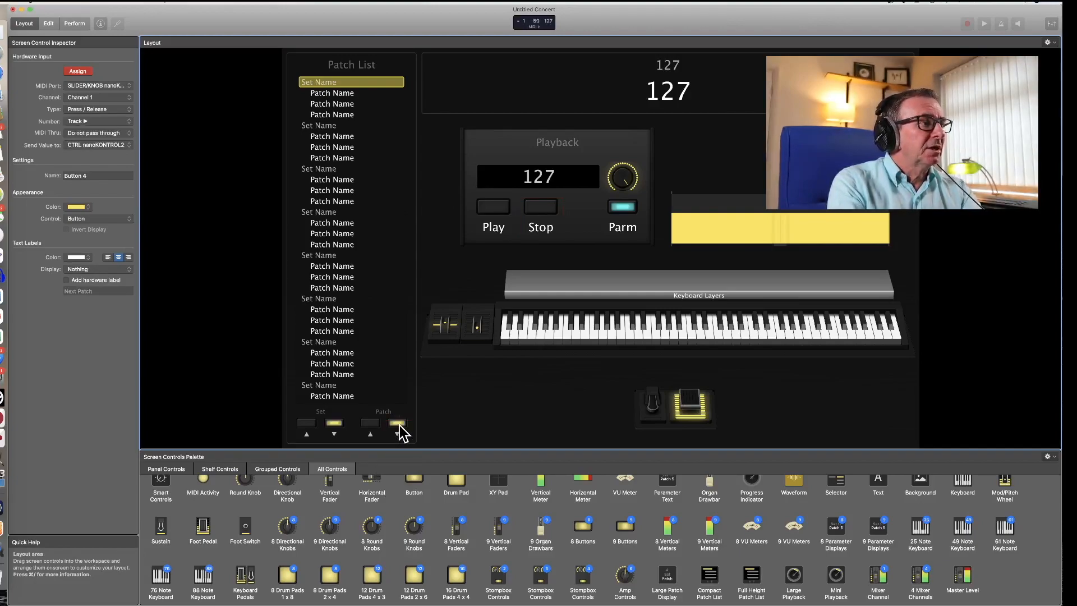
pyautogui.click(370, 422)
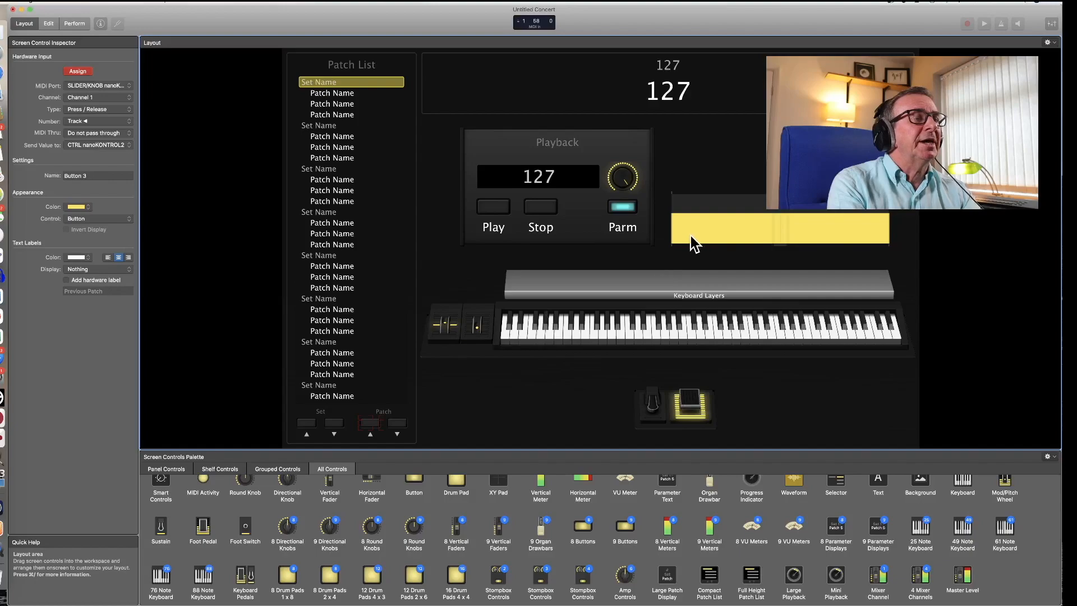
pyautogui.click(624, 177)
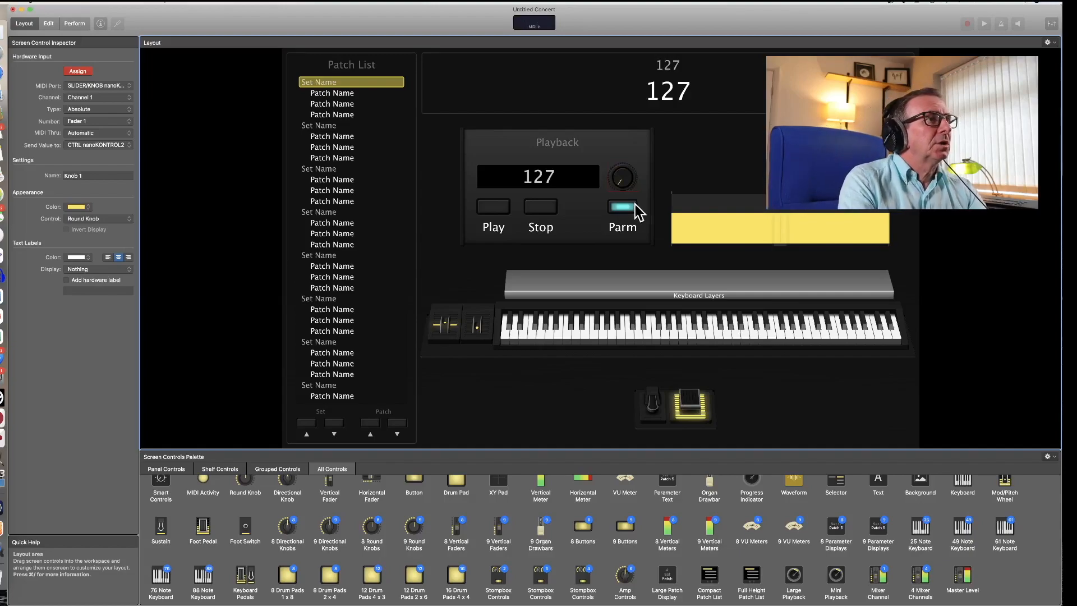
pyautogui.click(83, 72)
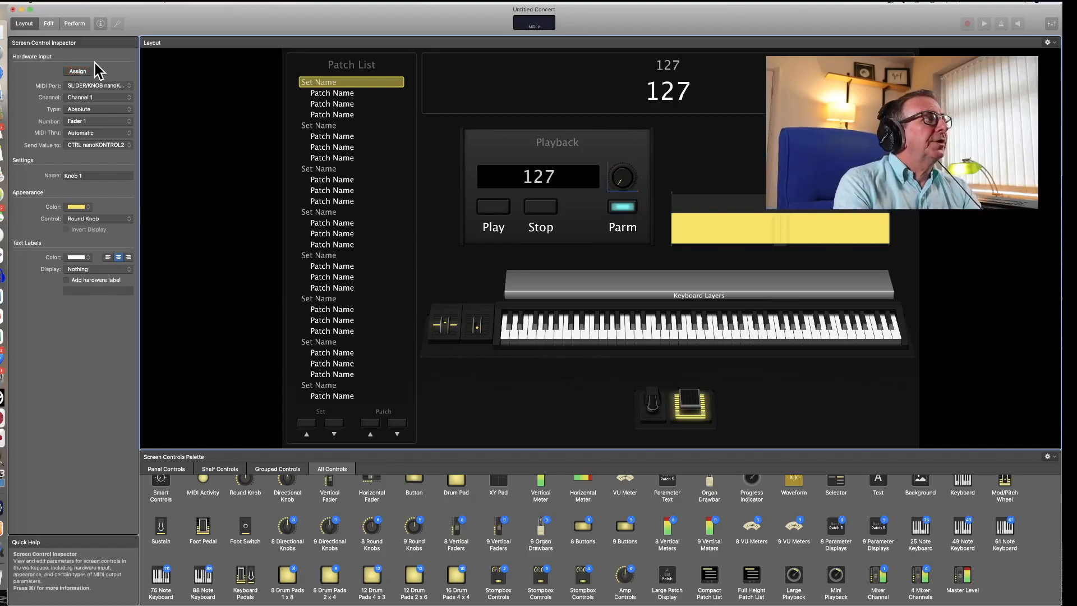
# Step: Return to Edit mode and create two software instrument channel strips at the set level of Song 1
pyautogui.click(48, 23)
pyautogui.click(537, 305)
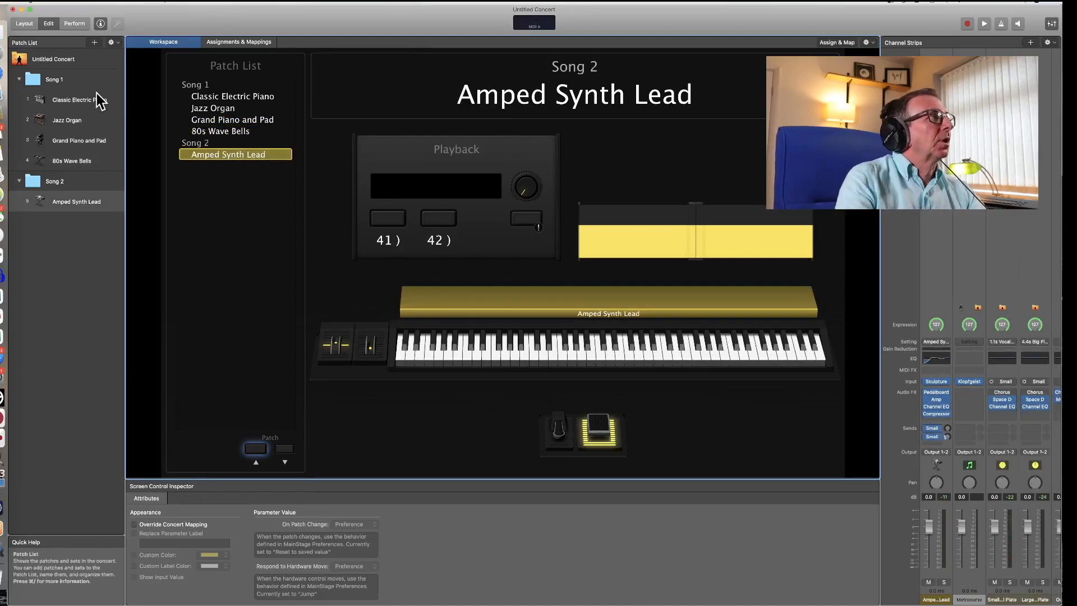
pyautogui.click(62, 79)
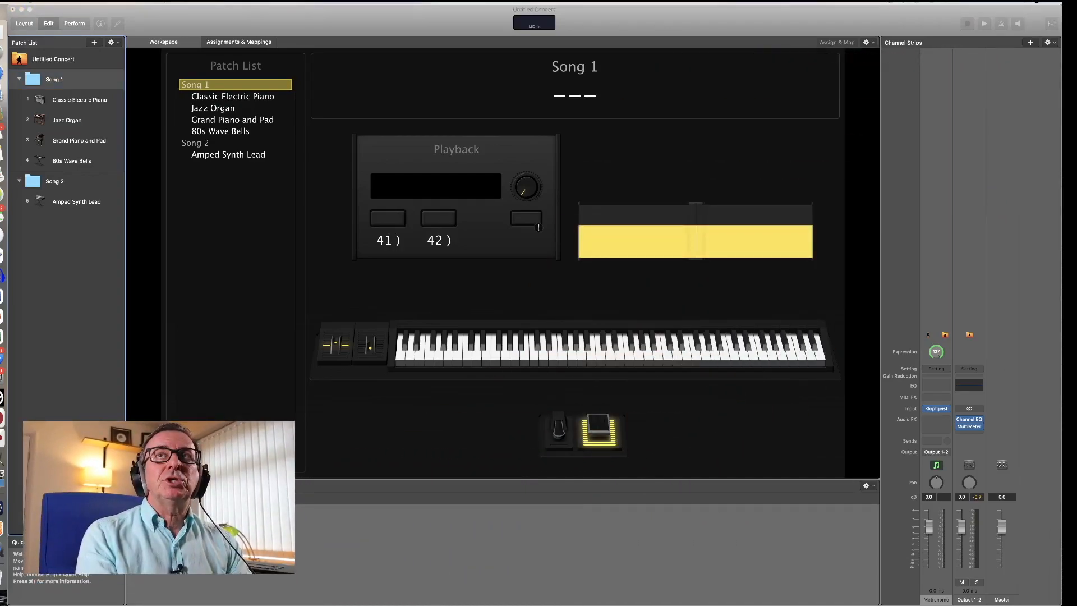
pyautogui.click(1030, 42)
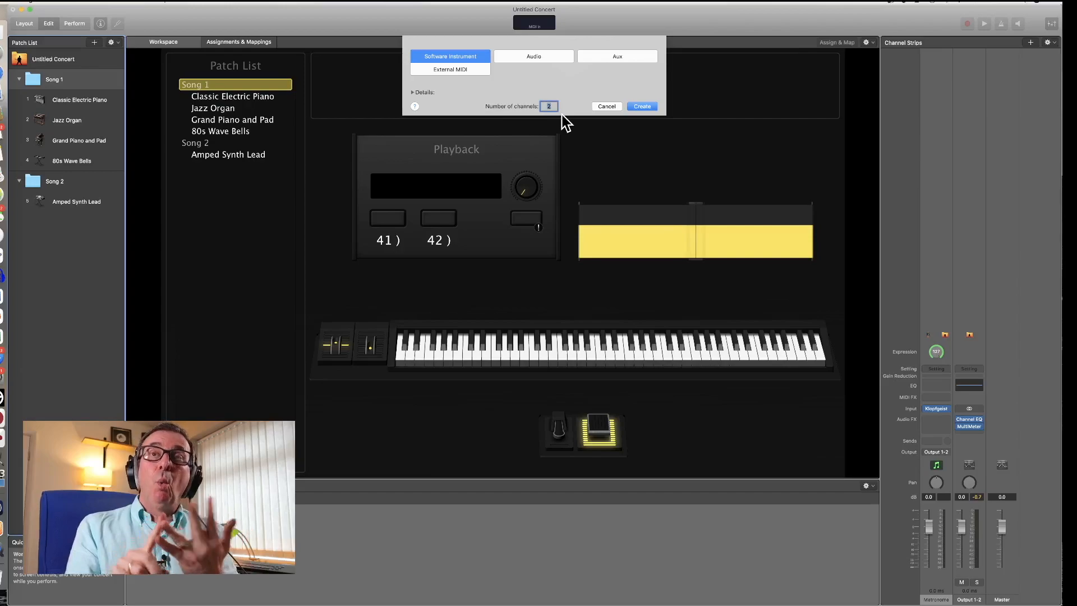
pyautogui.click(641, 106)
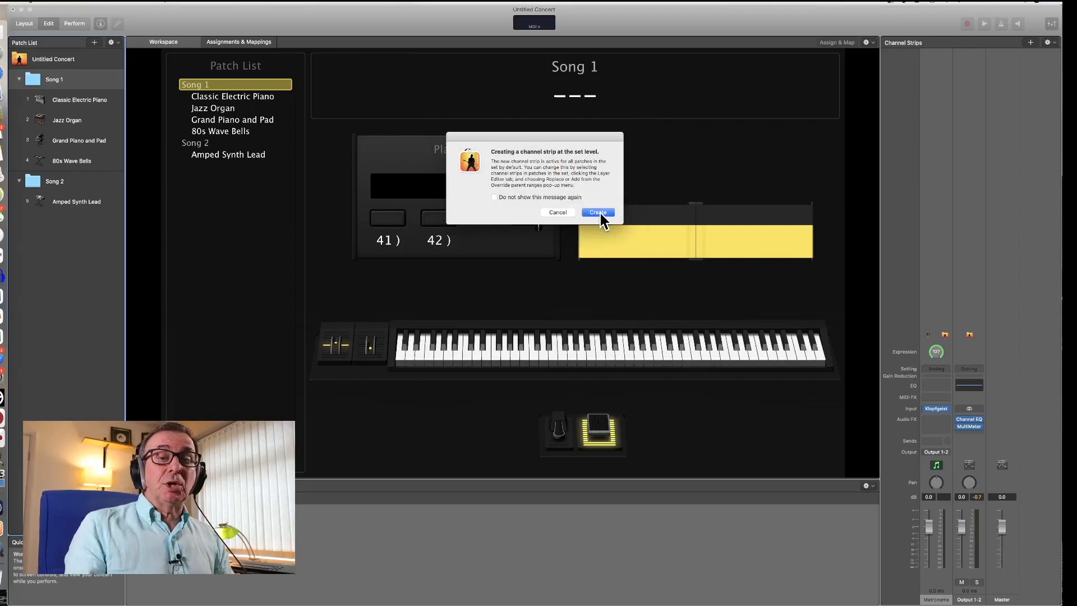
pyautogui.click(599, 213)
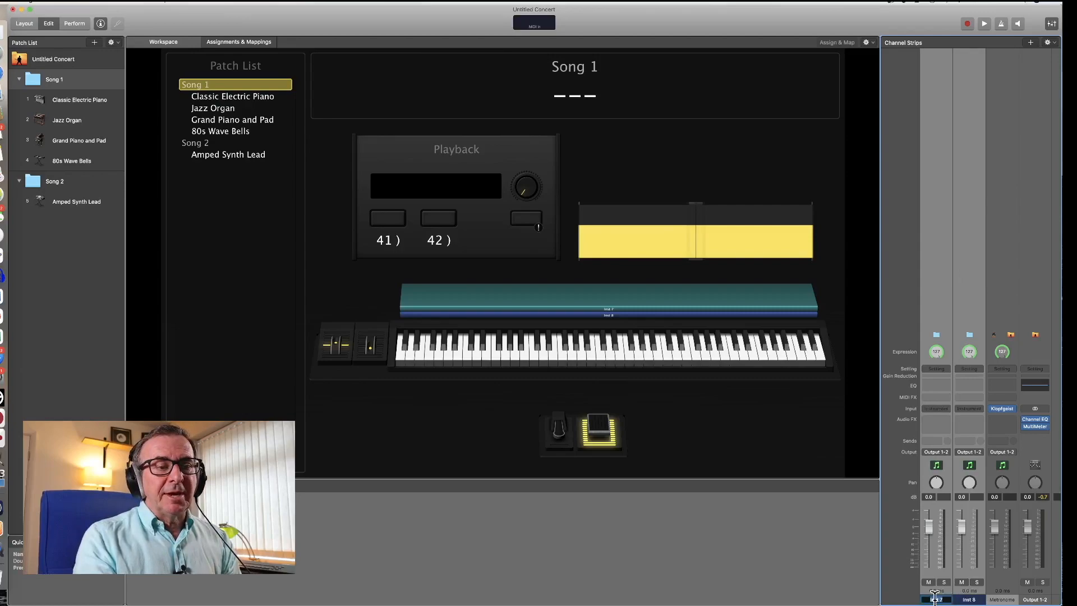
# Step: Rename the two new Song 1 channel strips as TRACK and CLICK
pyautogui.write('Tr')
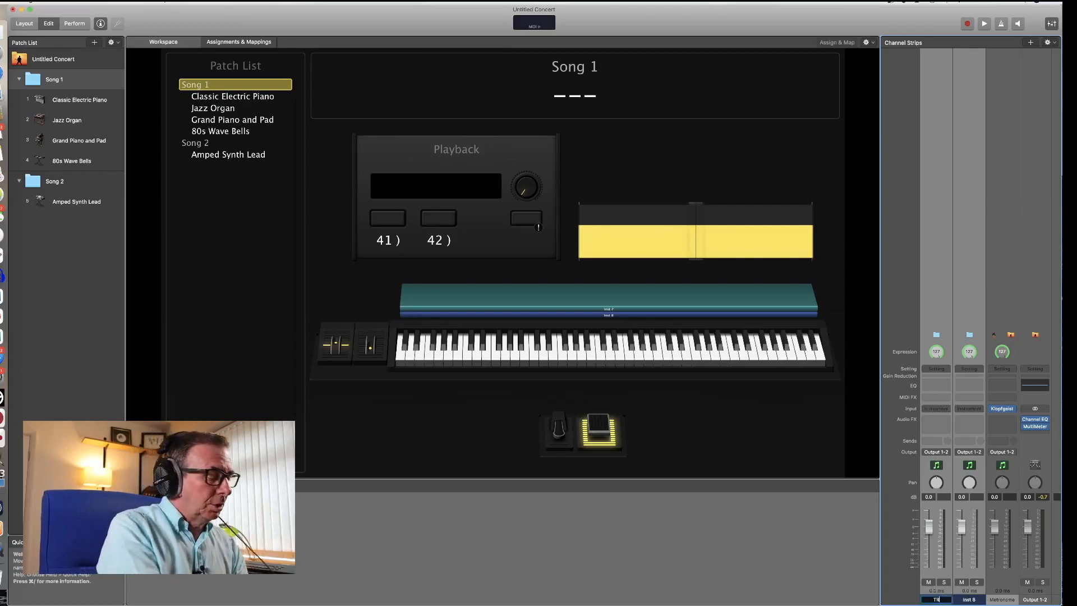
pyautogui.press('Return')
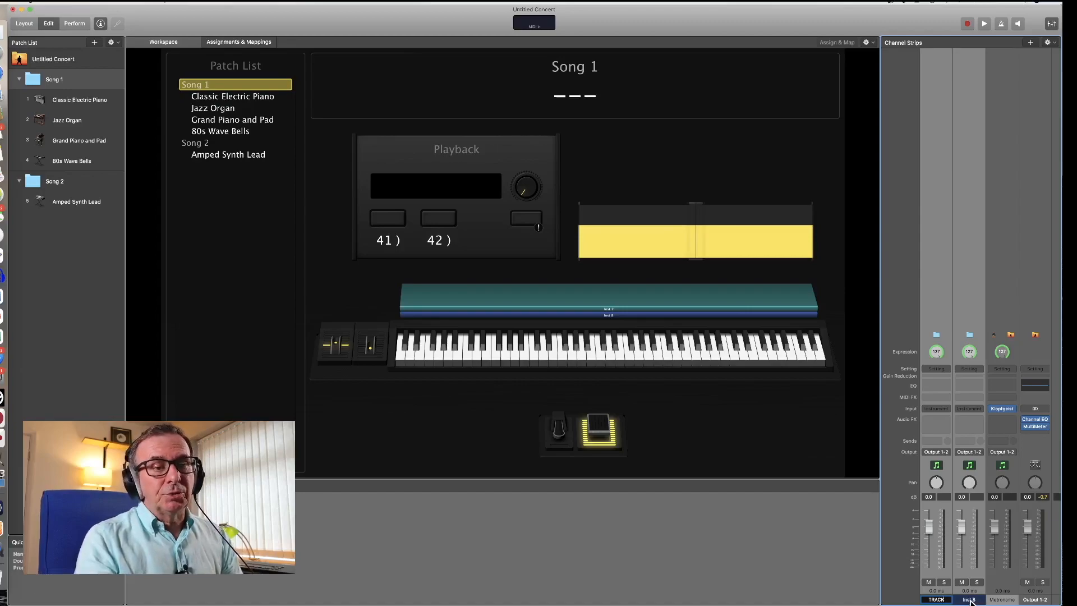
pyautogui.click(970, 600)
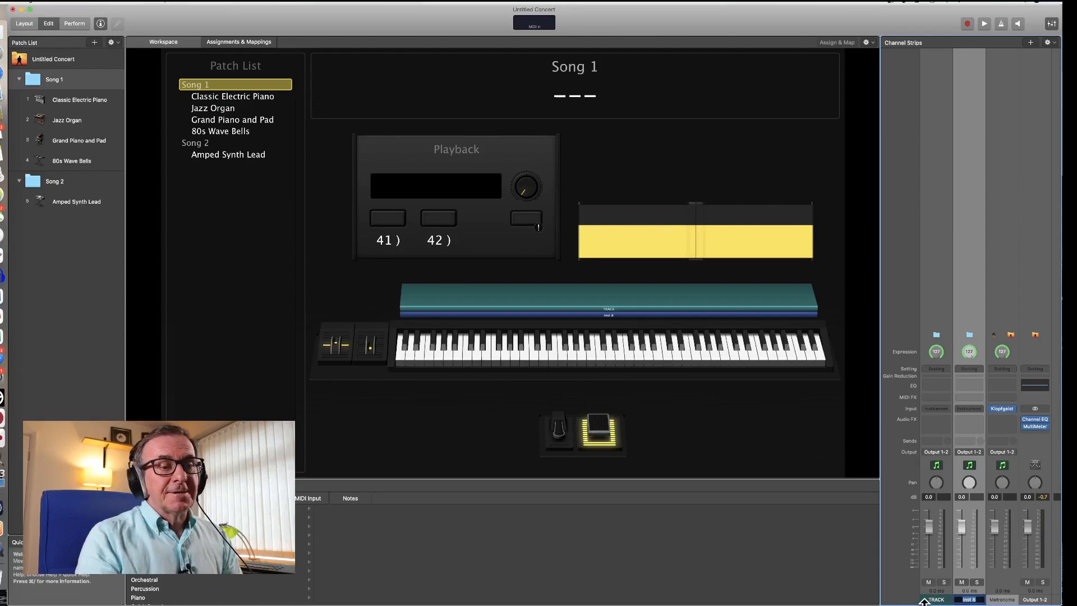
pyautogui.doubleClick(969, 600)
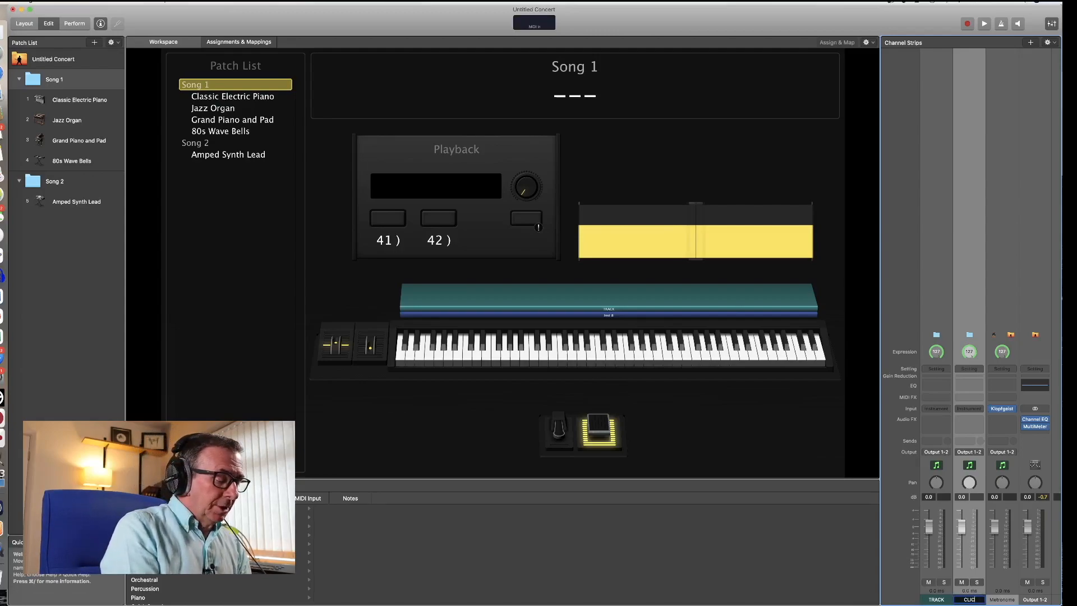
pyautogui.write('CLICK')
pyautogui.press('Return')
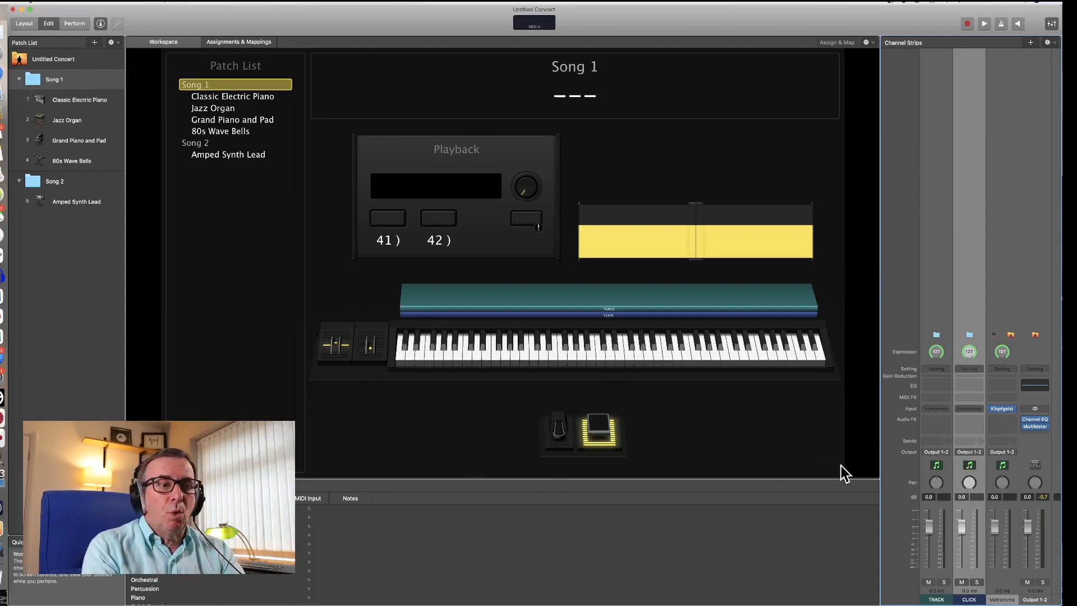
# Step: Insert the stereo Playback plug-in as the instrument of the TRACK channel strip
pyautogui.click(936, 409)
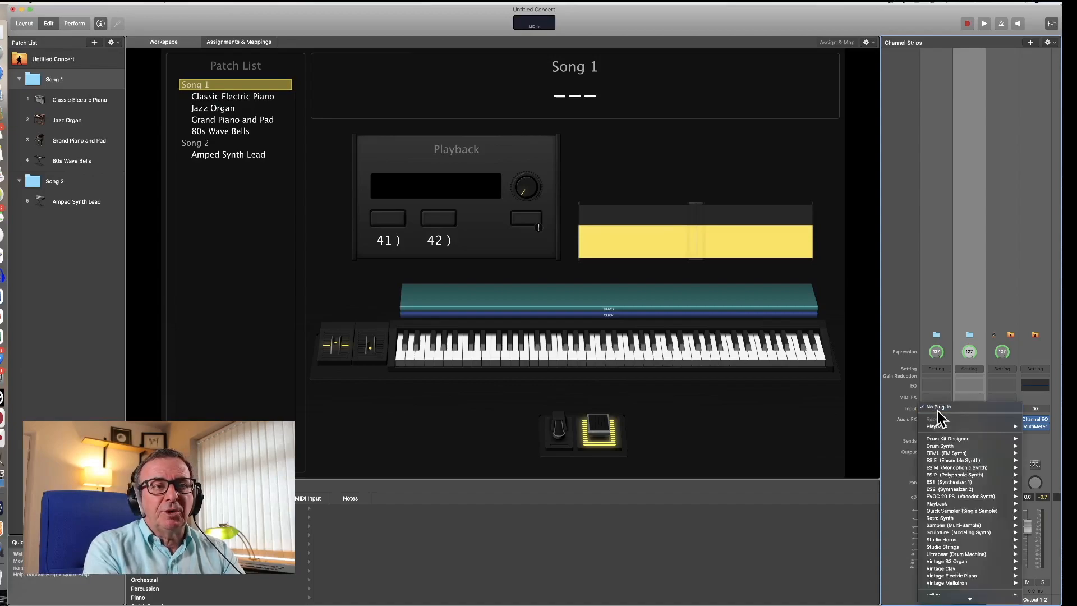
pyautogui.moveTo(937, 427)
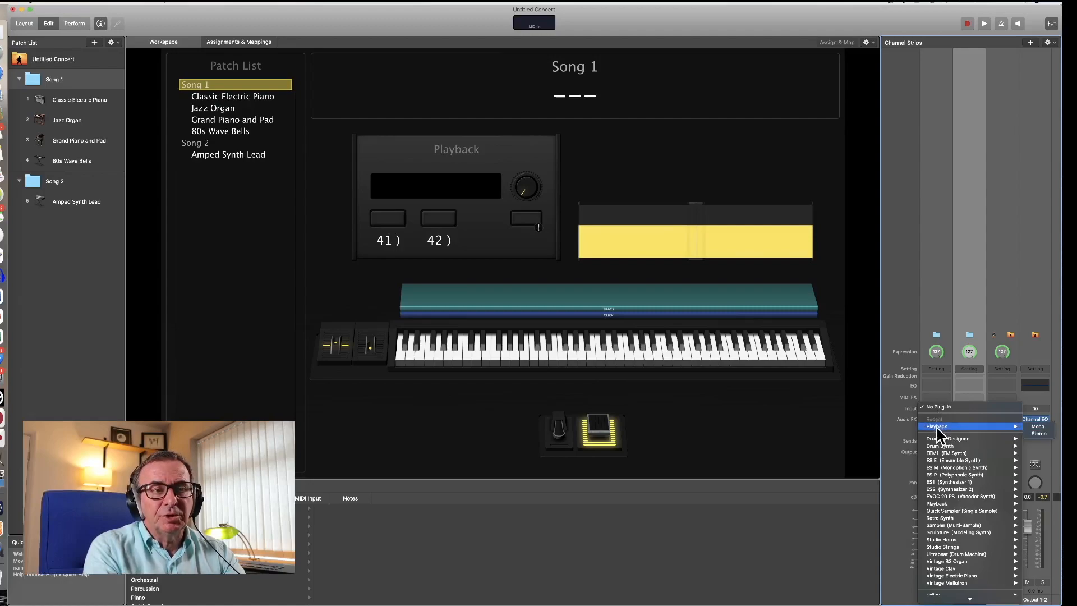
pyautogui.click(1040, 434)
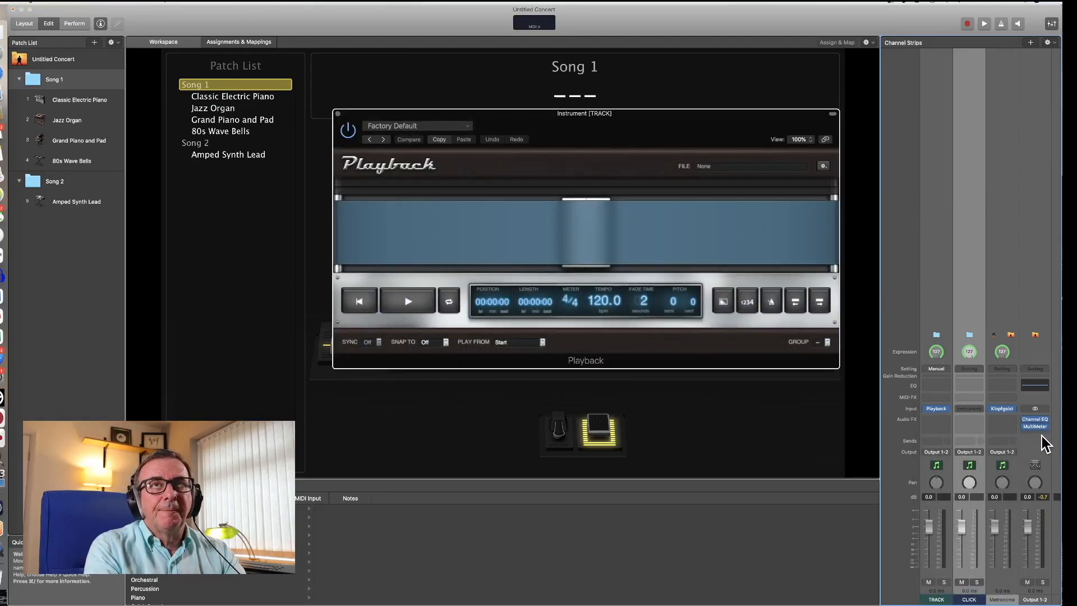
pyautogui.moveTo(645, 118)
pyautogui.mouseDown()
pyautogui.moveTo(608, 118)
pyautogui.moveTo(630, 123)
pyautogui.mouseUp()
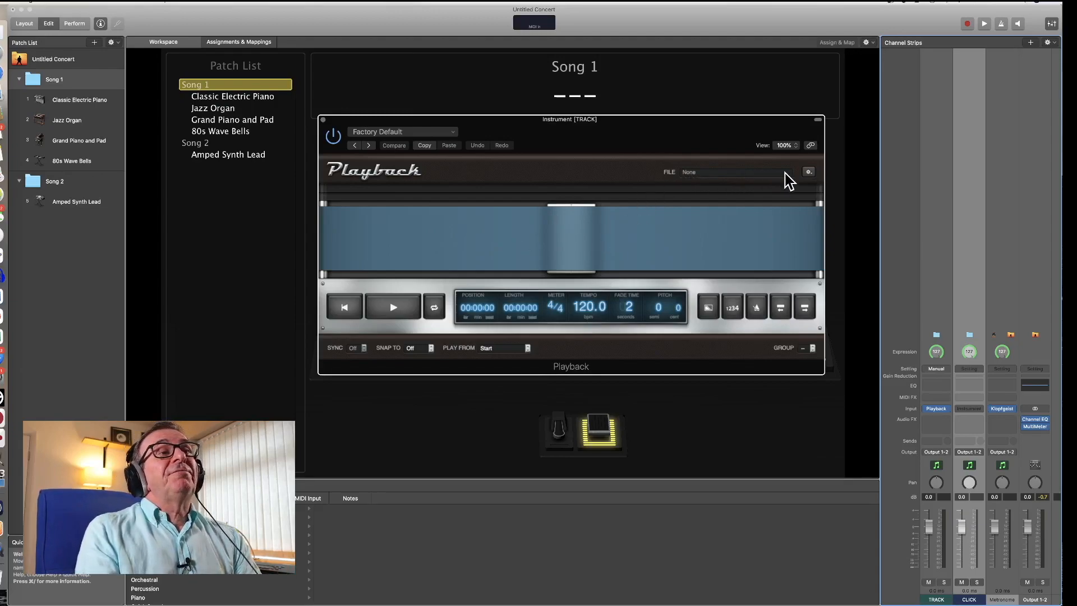
# Step: Load the audio file Measure of a Man.wav into the TRACK strip's Playback plug-in
pyautogui.click(808, 173)
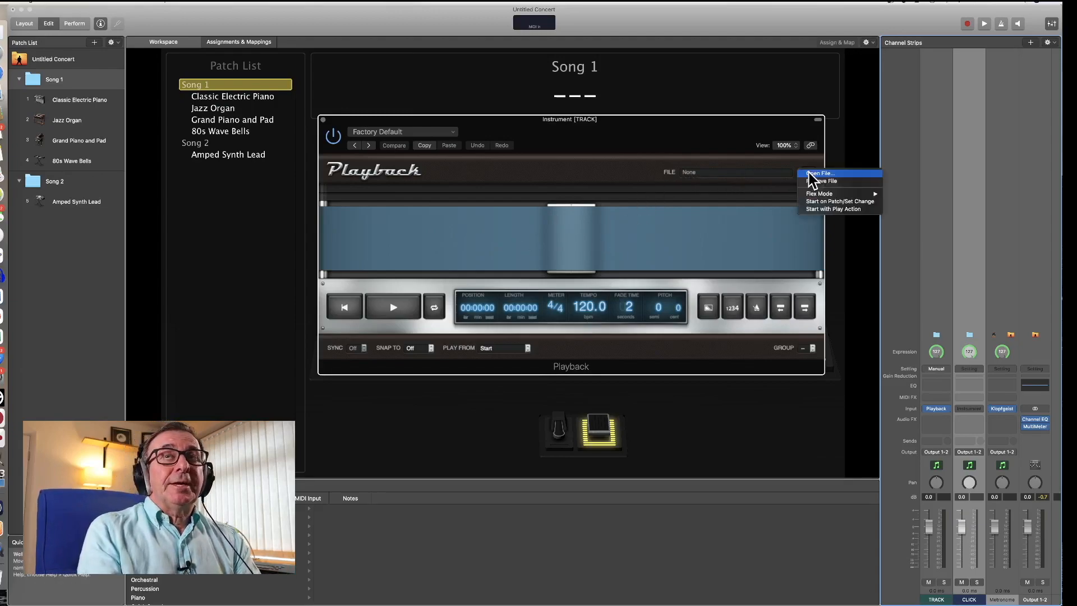
pyautogui.click(811, 173)
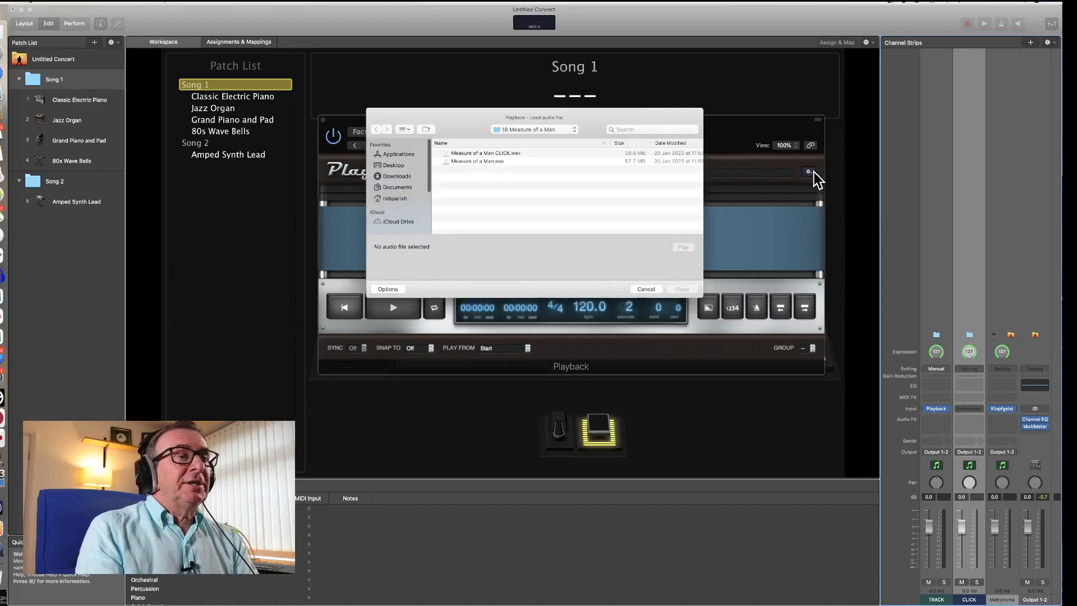
pyautogui.click(496, 161)
pyautogui.click(689, 289)
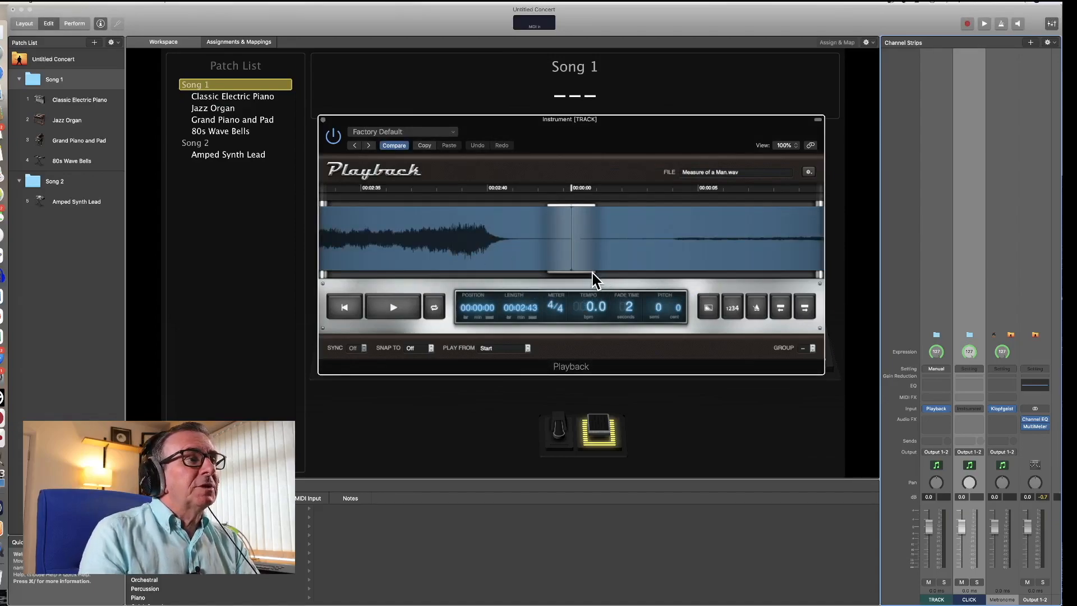
# Step: Audition the loaded track while raising the Output 1-2 level to 2.0 dB, and close the Playback plug-in window
pyautogui.click(400, 307)
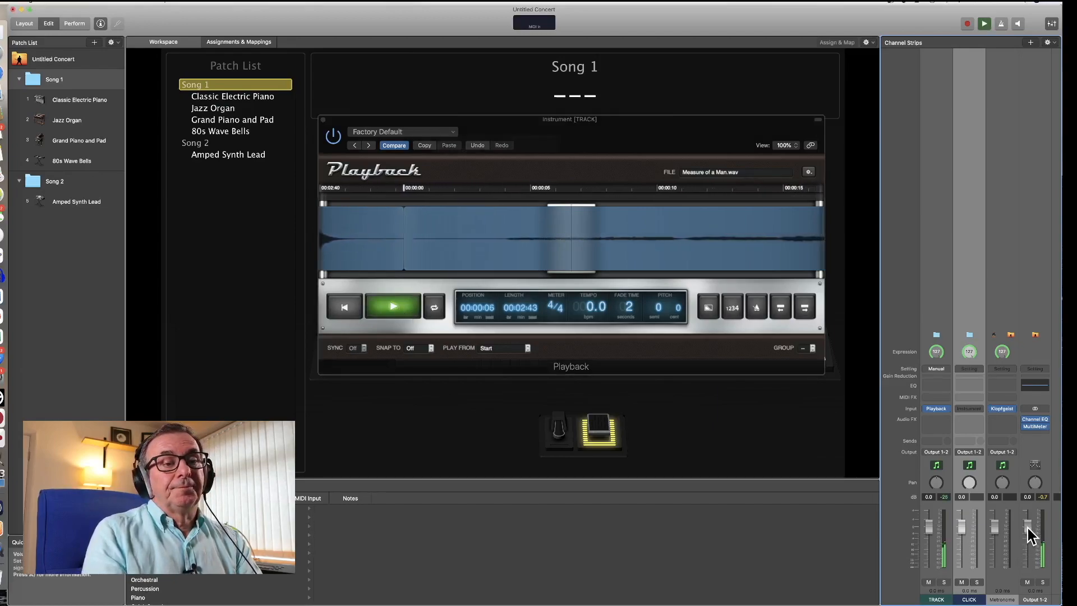
pyautogui.moveTo(1027, 527); pyautogui.dragTo(1028, 524)
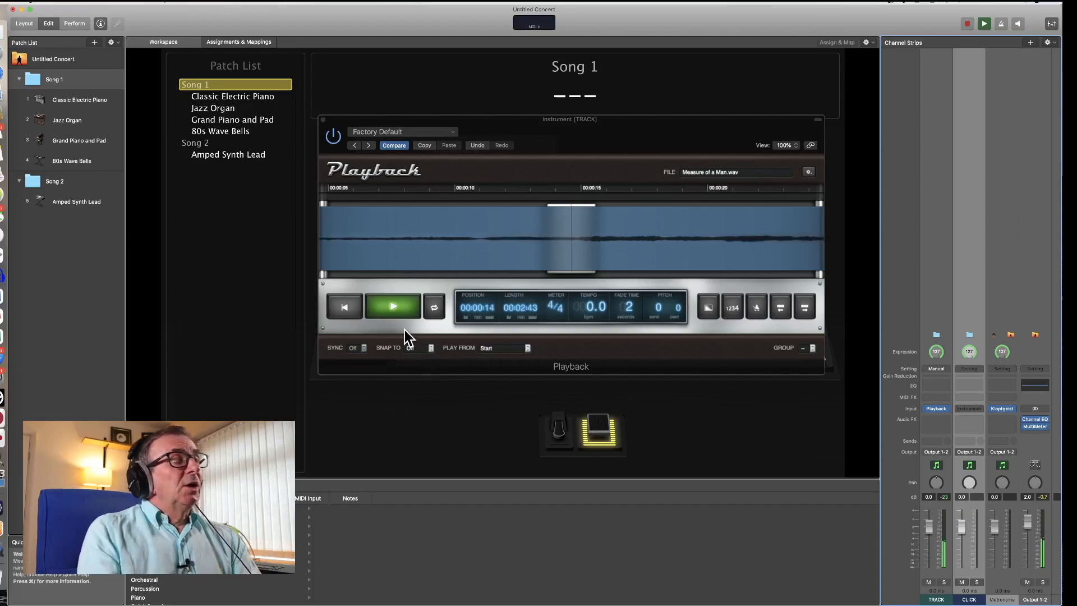
pyautogui.click(402, 309)
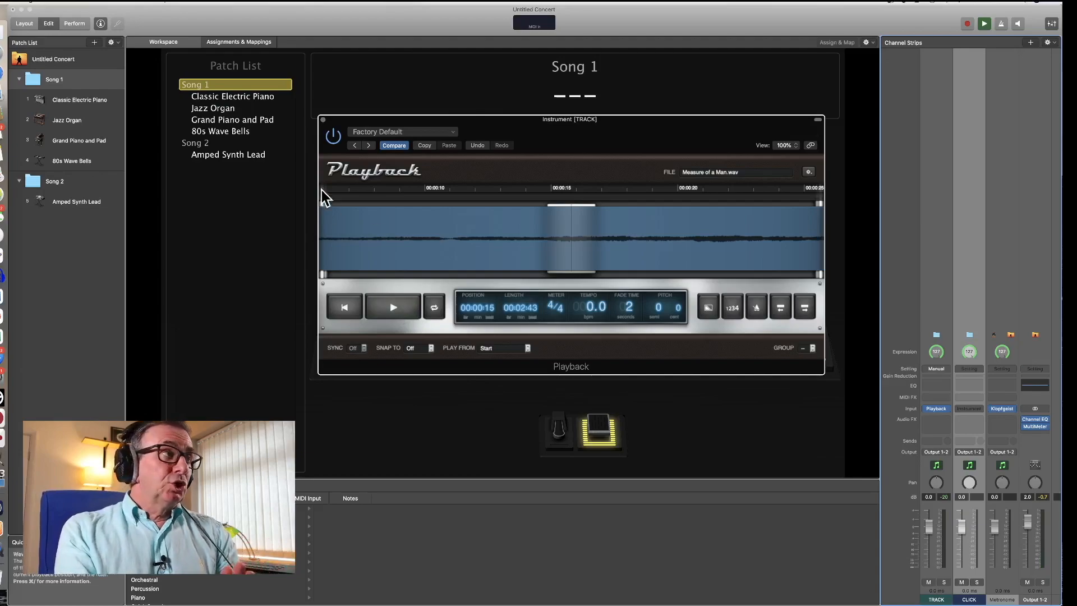
pyautogui.click(323, 119)
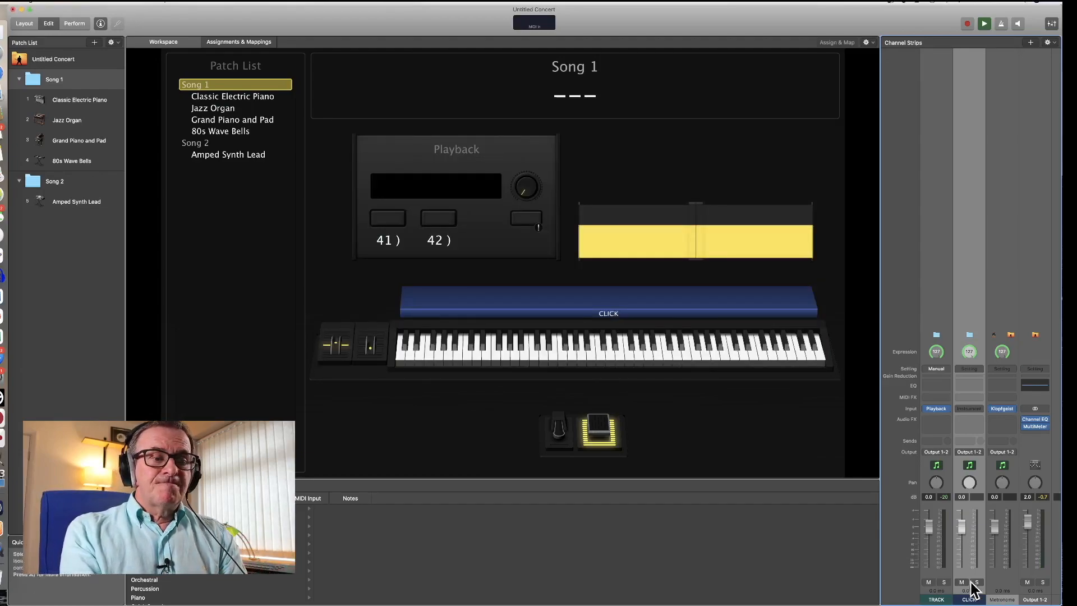
# Step: Load Measure of a Man CLICK.wav into a new Playback plug-in on the CLICK channel strip and audition it
pyautogui.click(969, 409)
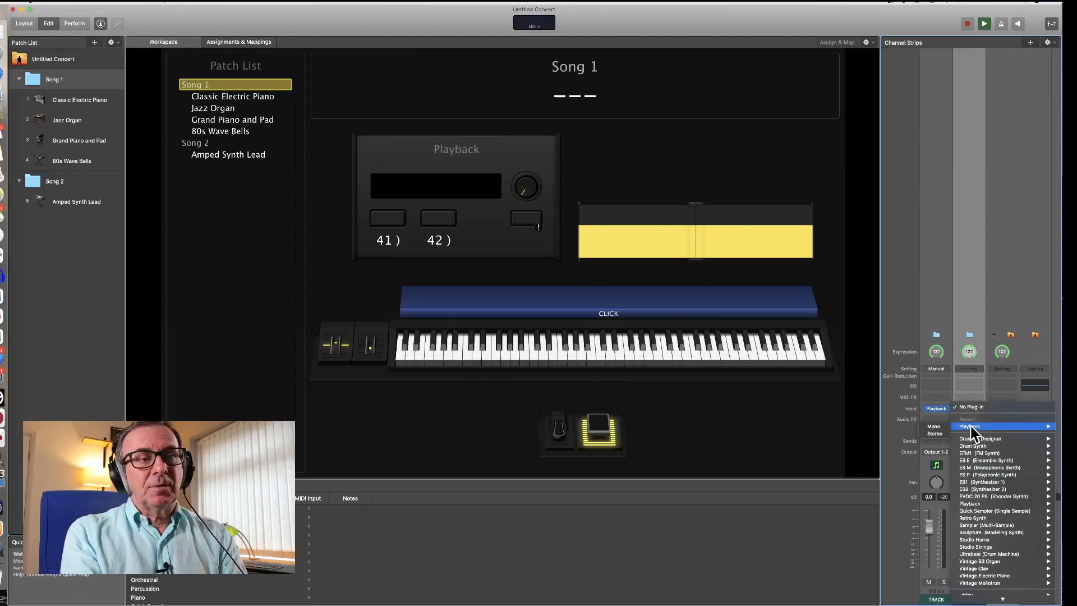
pyautogui.click(942, 428)
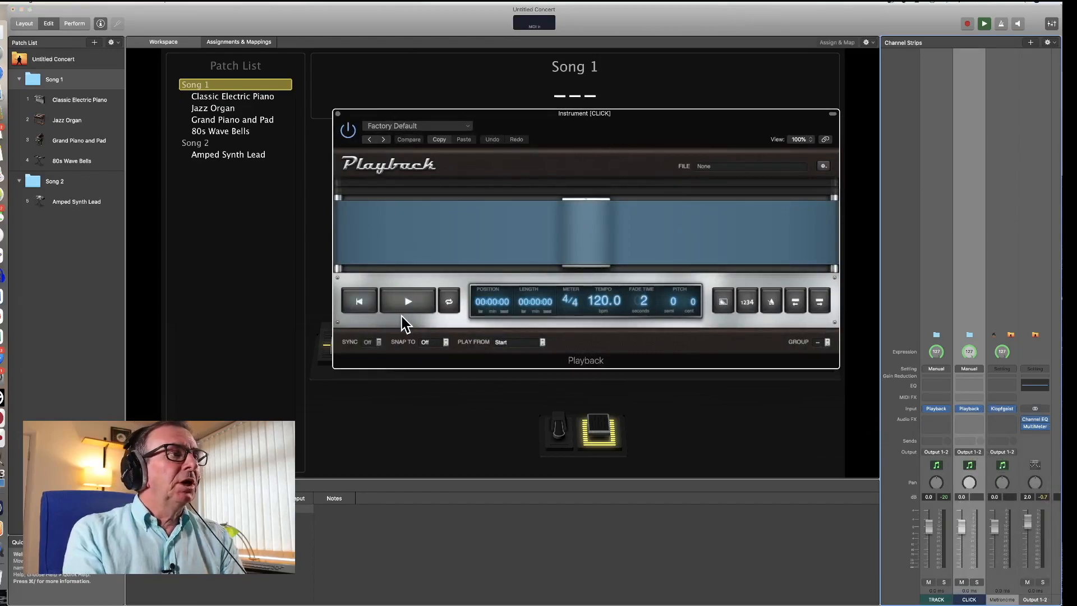
pyautogui.click(823, 167)
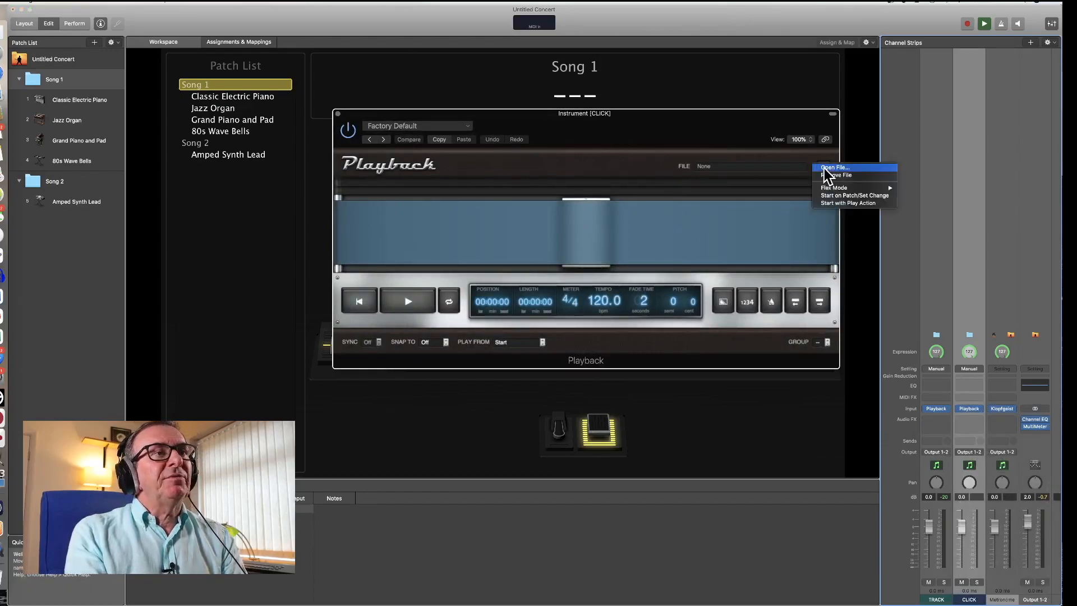
pyautogui.click(828, 167)
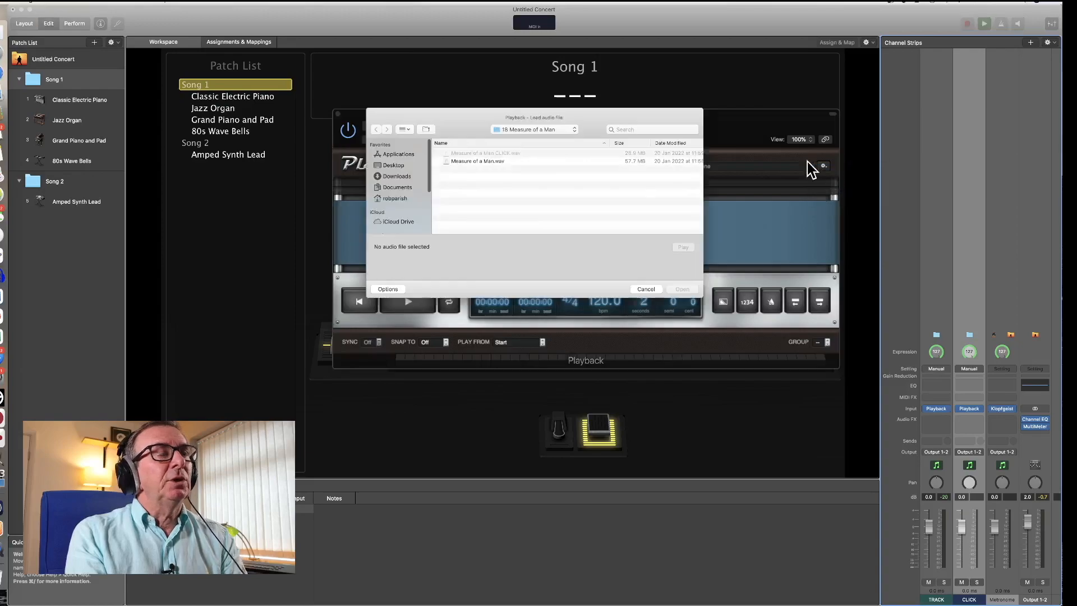
pyautogui.click(502, 153)
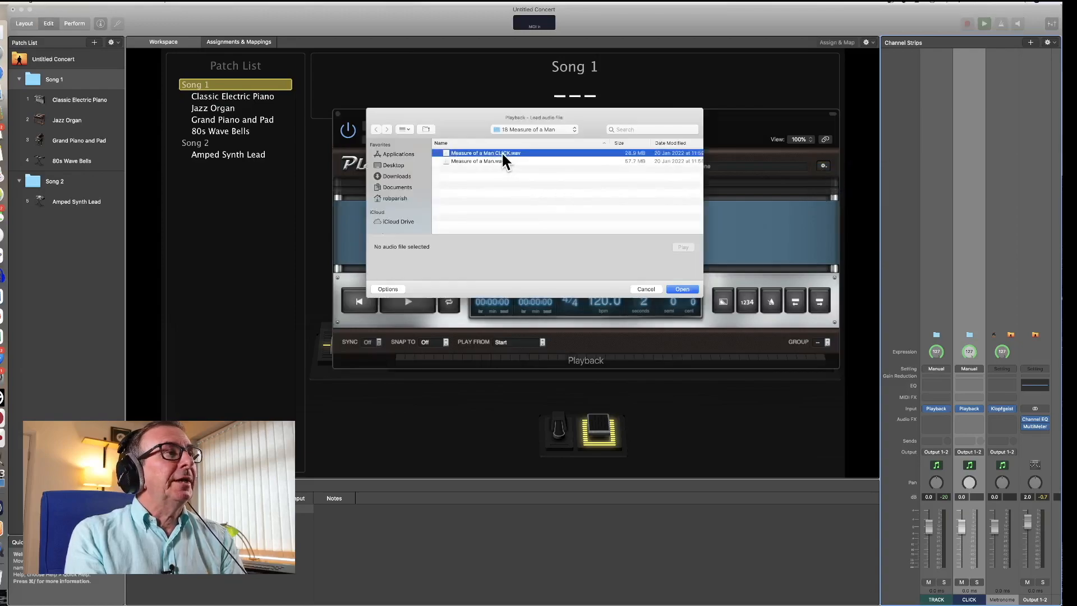
pyautogui.click(683, 290)
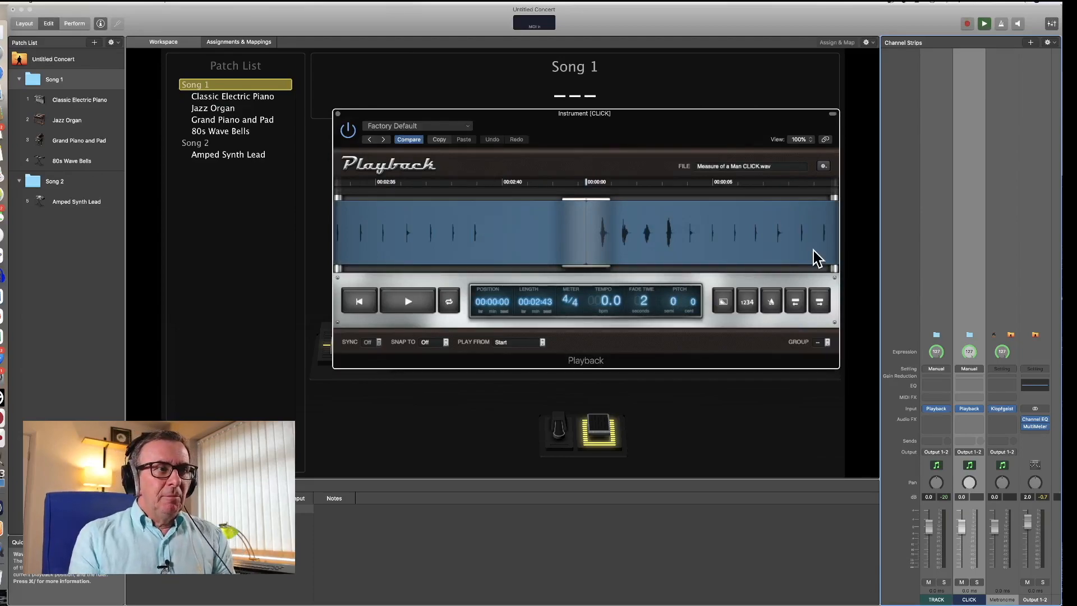
pyautogui.click(411, 304)
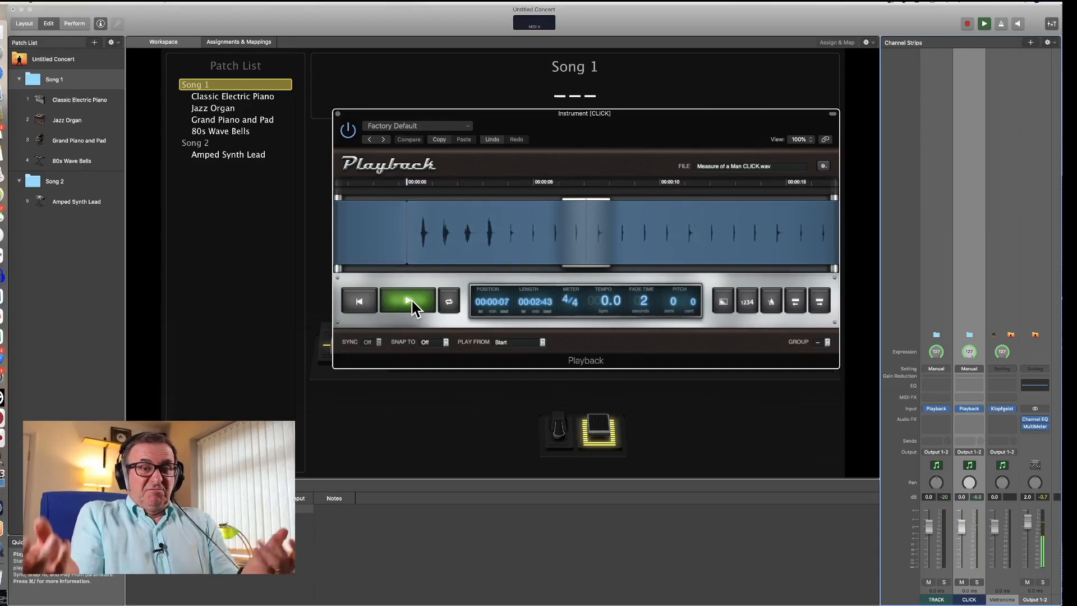
pyautogui.click(412, 303)
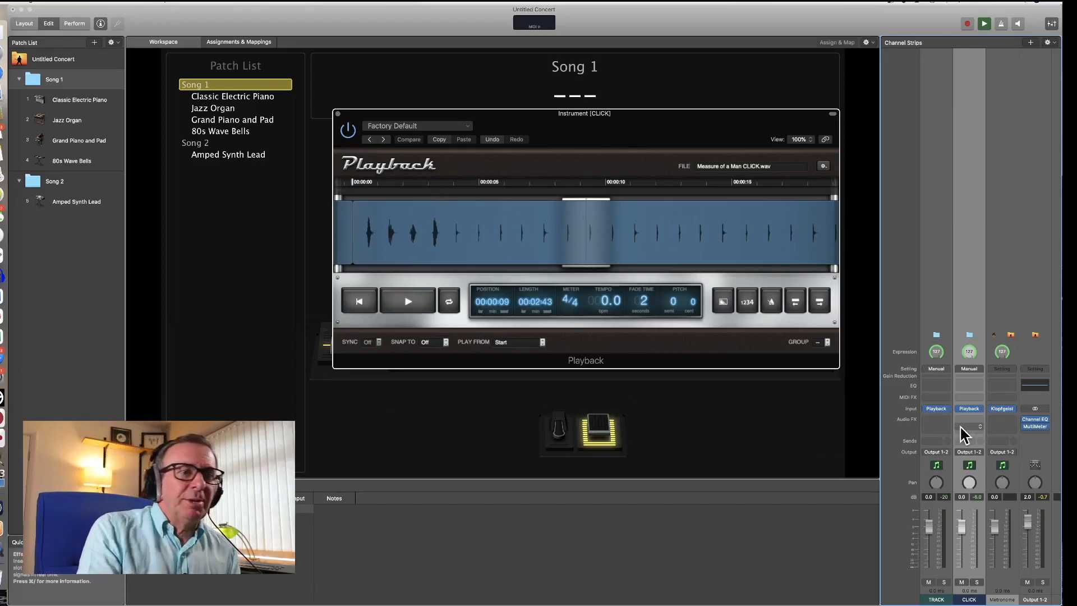
# Step: Open the TRACK strip's Playback plug-in and arrange its window directly below the CLICK Playback window
pyautogui.click(935, 408)
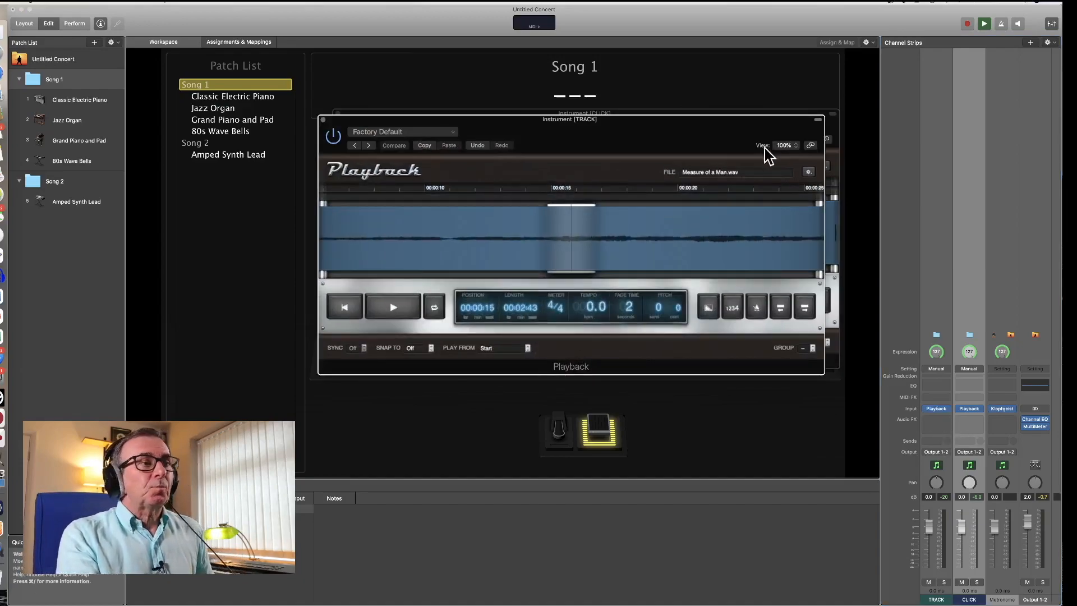
pyautogui.moveTo(723, 133); pyautogui.dragTo(733, 397)
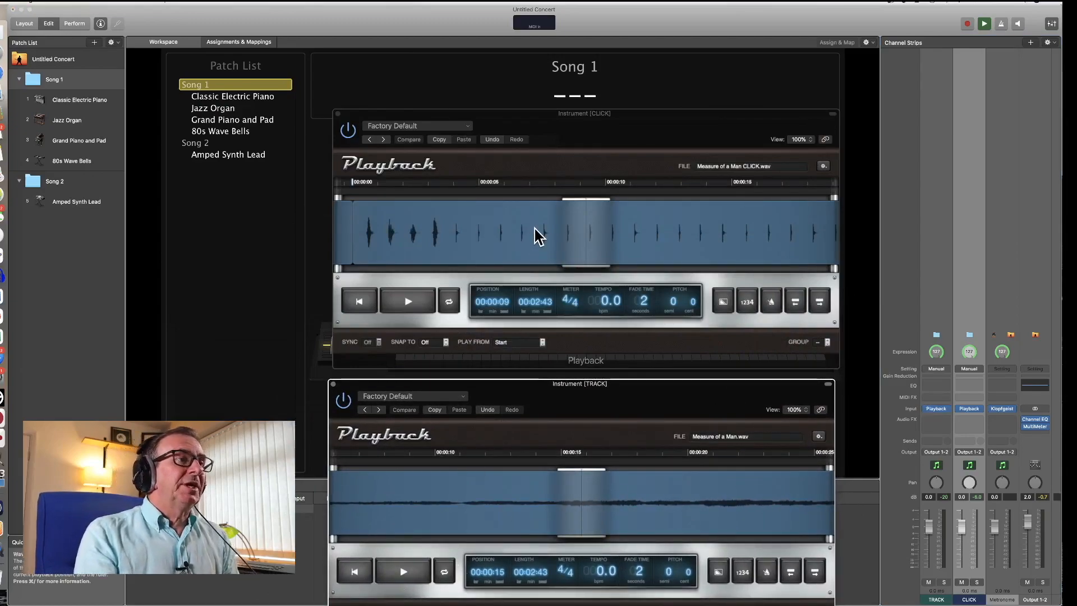
pyautogui.moveTo(661, 115); pyautogui.dragTo(661, 66)
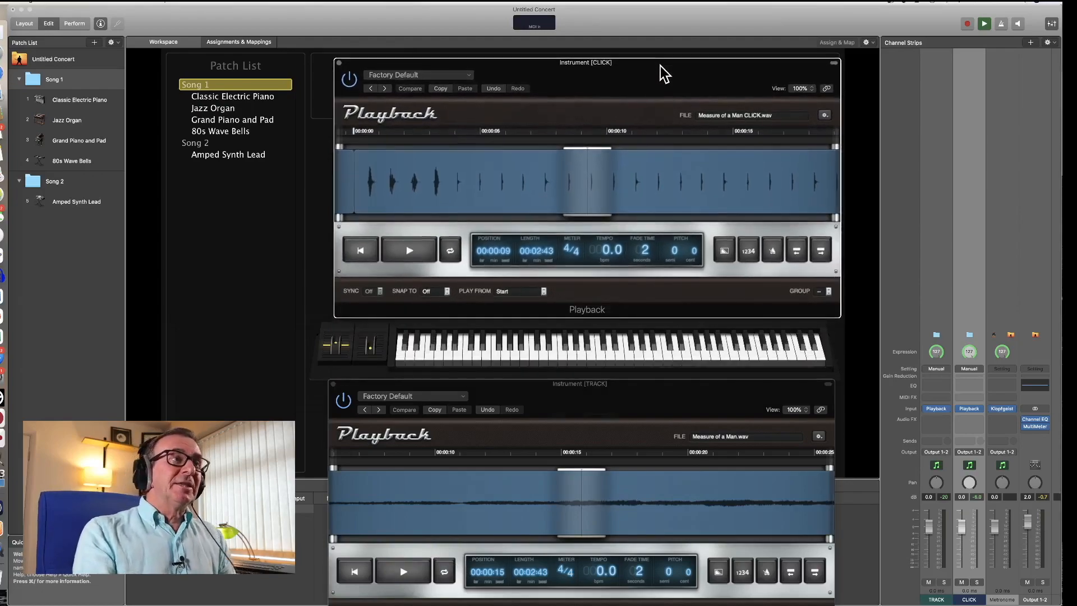
pyautogui.moveTo(691, 388); pyautogui.dragTo(695, 334)
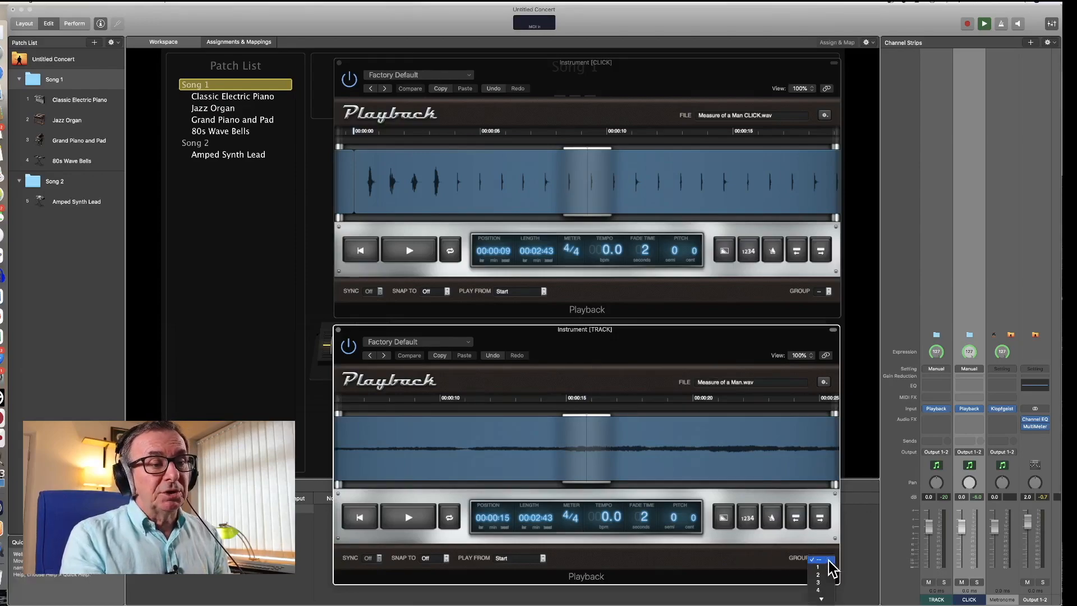
# Step: Assign both the TRACK and CLICK Playback plug-ins to Group 1
pyautogui.click(828, 558)
pyautogui.scroll(-10, 833, 575)
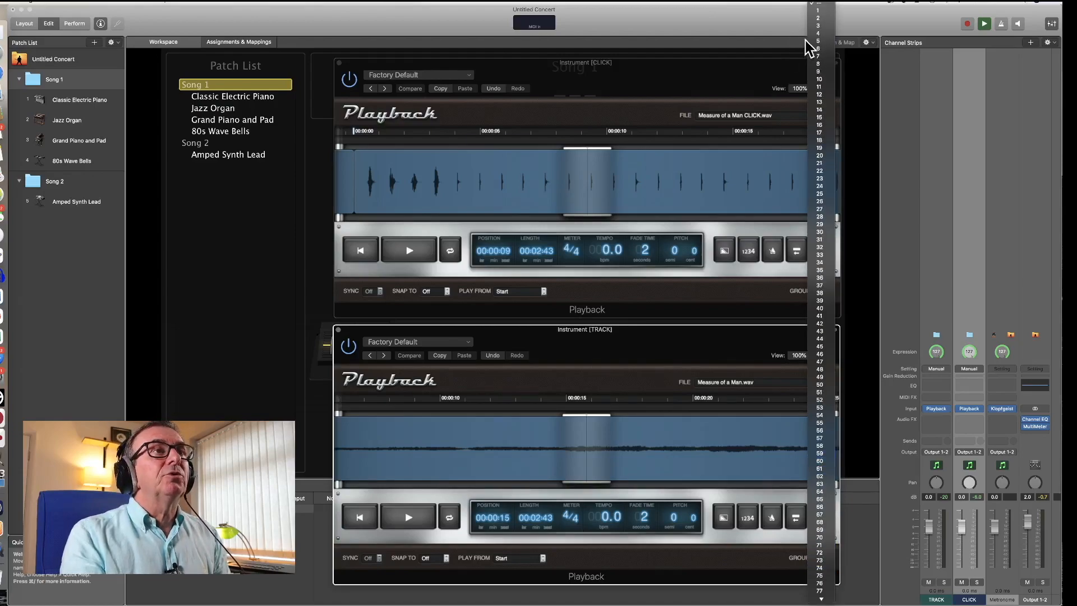
pyautogui.click(819, 11)
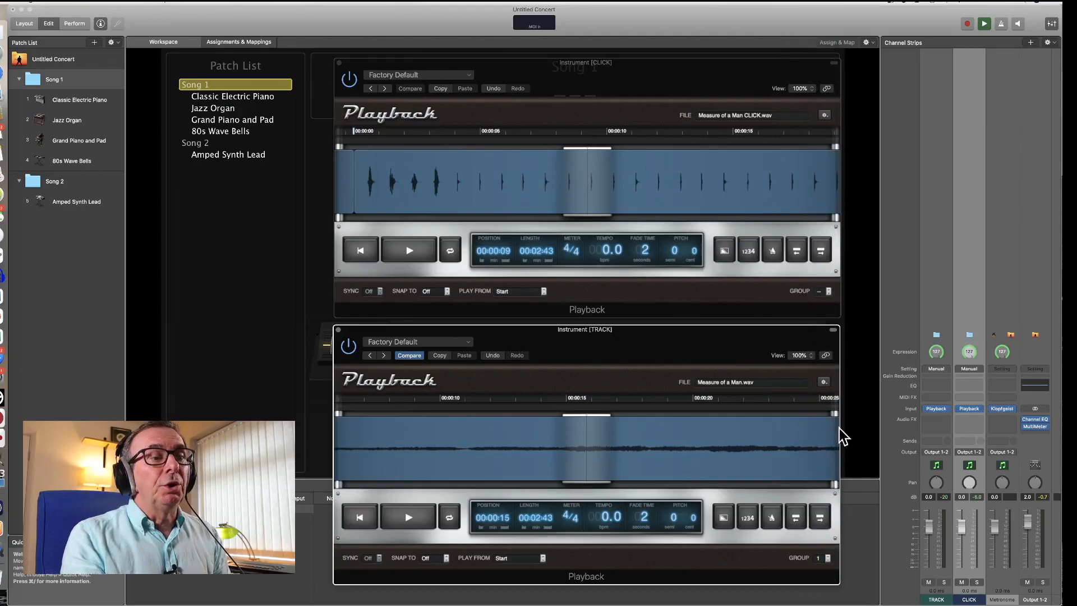
pyautogui.click(828, 291)
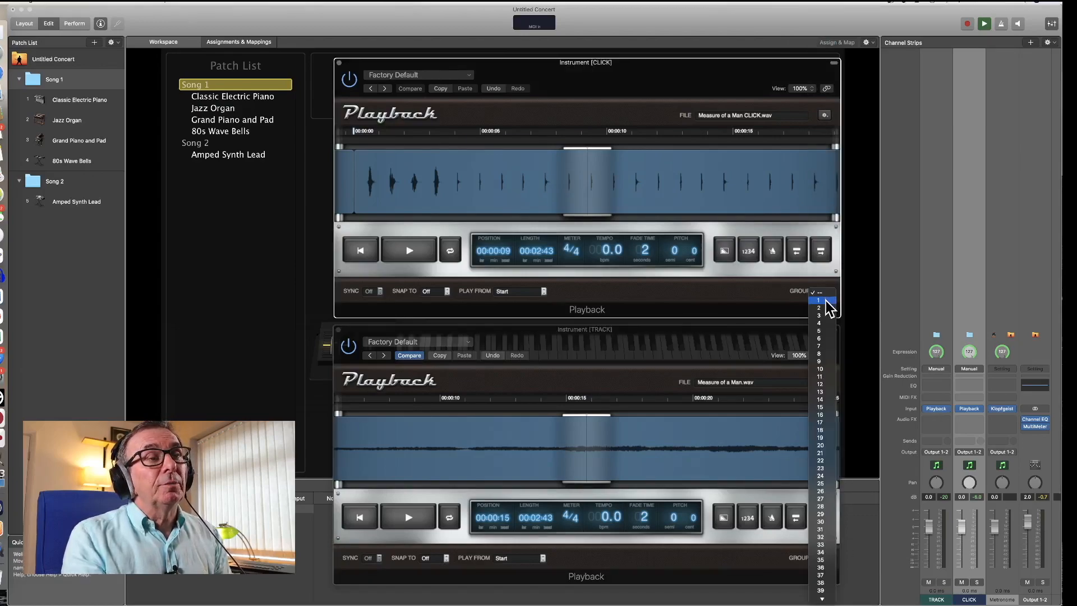
pyautogui.click(822, 300)
# Step: Audition the grouped click and backing tracks together, stop them, and close both Playback windows
pyautogui.click(409, 249)
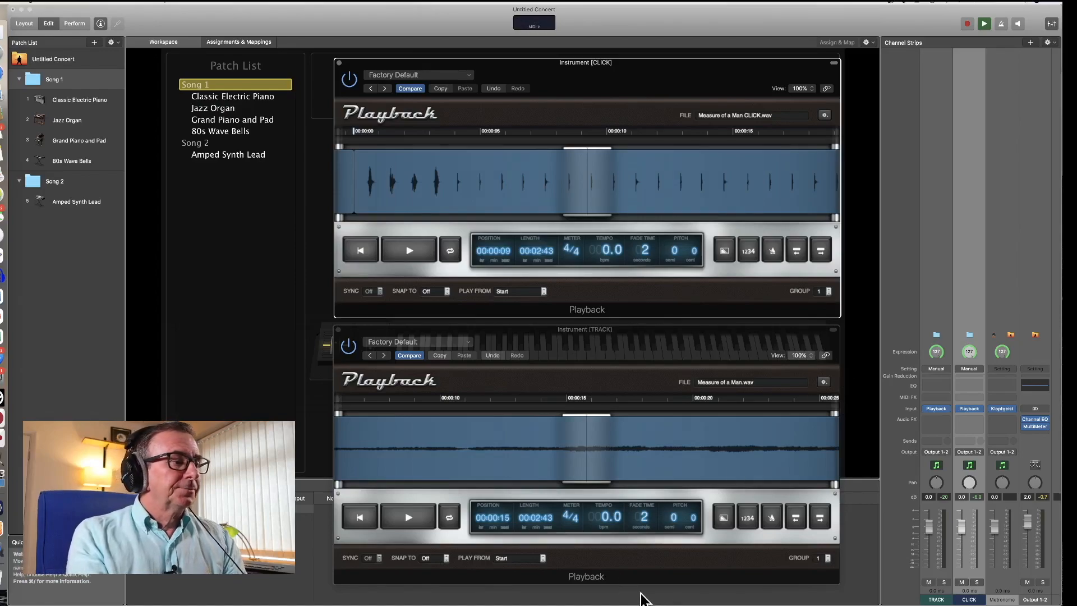
pyautogui.click(414, 514)
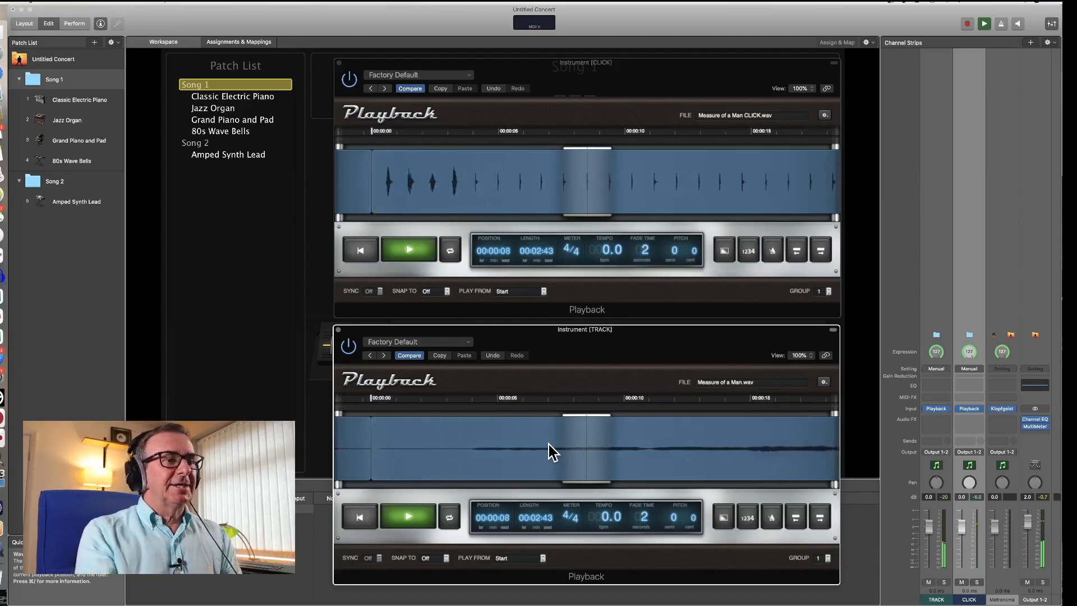
pyautogui.click(407, 524)
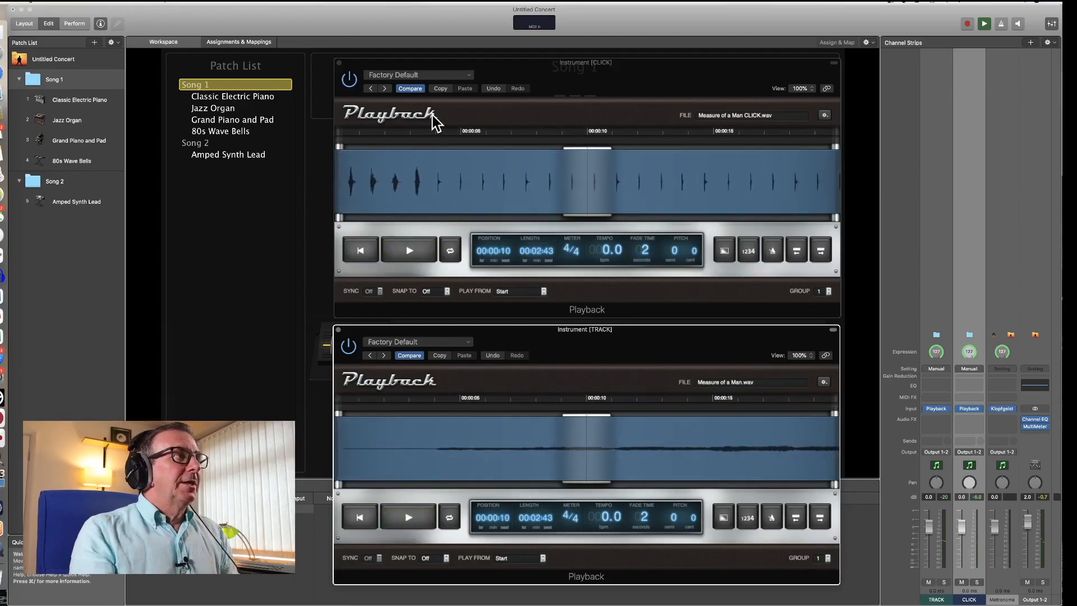
pyautogui.click(341, 67)
pyautogui.click(339, 63)
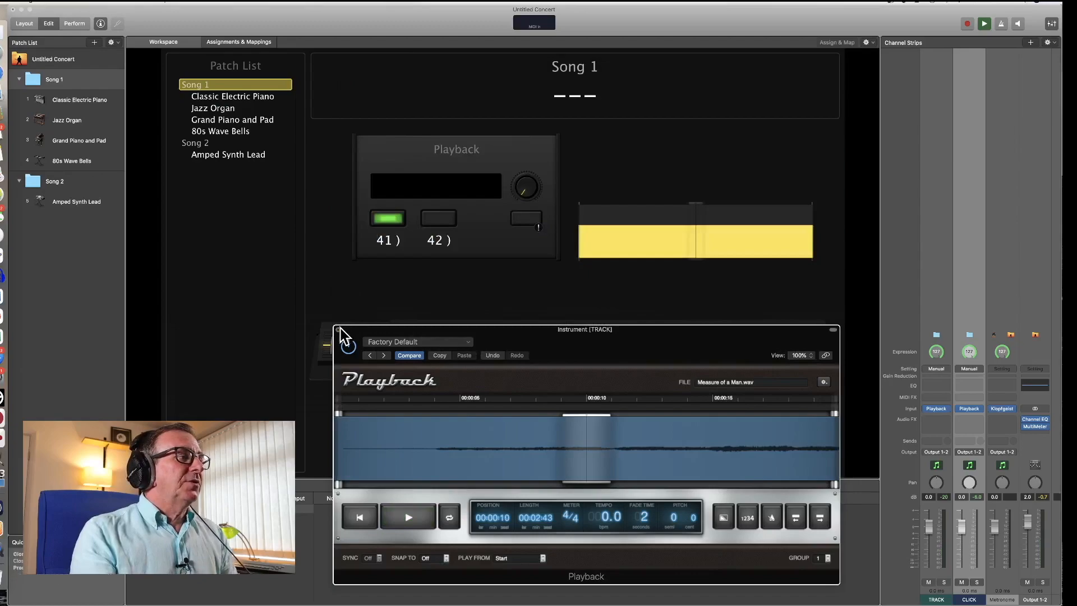
pyautogui.click(338, 330)
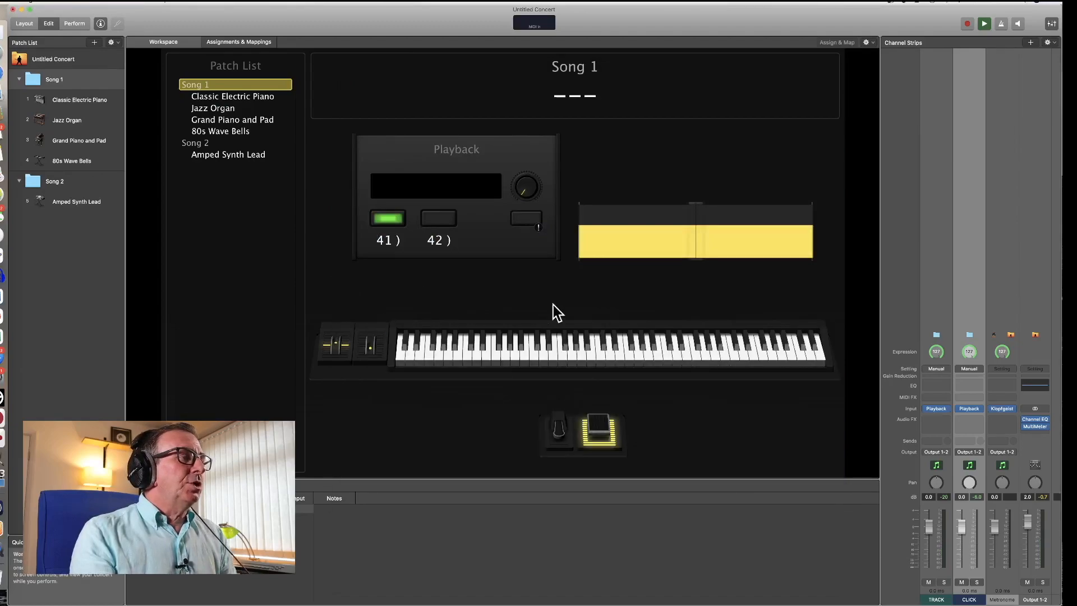
# Step: Map the first button of the Playback panel to the TRACK strip's Playback transport parameter Play/Stop (From Start)
pyautogui.click(389, 218)
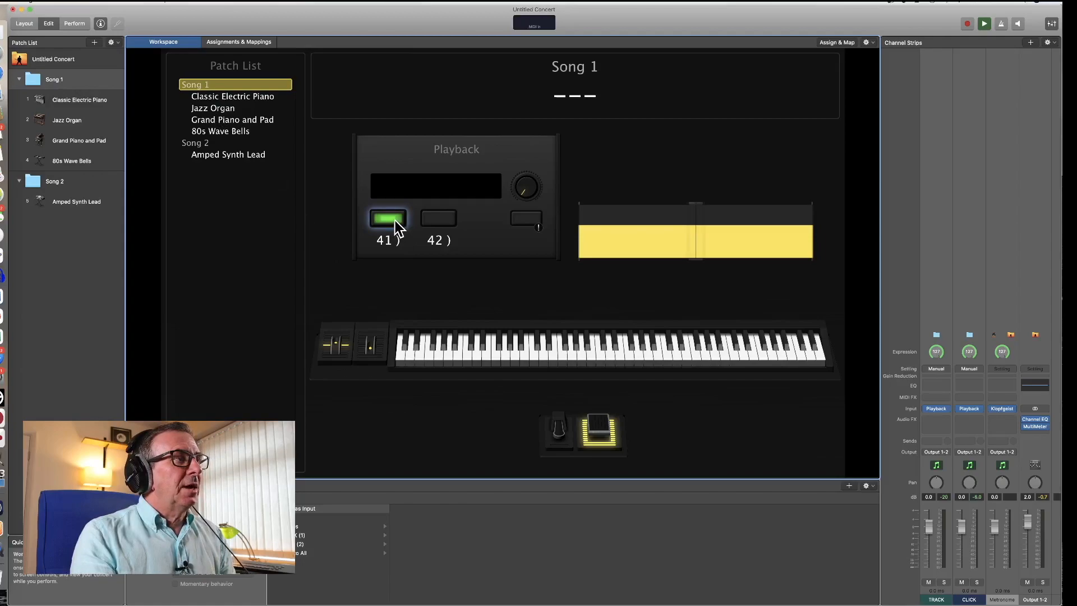
pyautogui.moveTo(308, 536)
pyautogui.moveTo(413, 591)
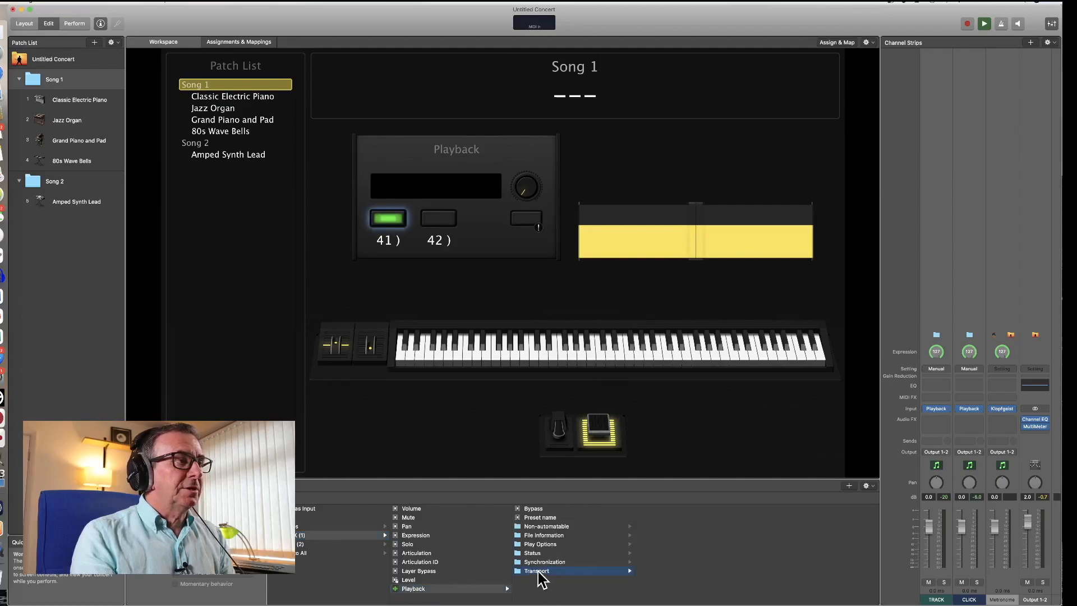
pyautogui.moveTo(538, 572)
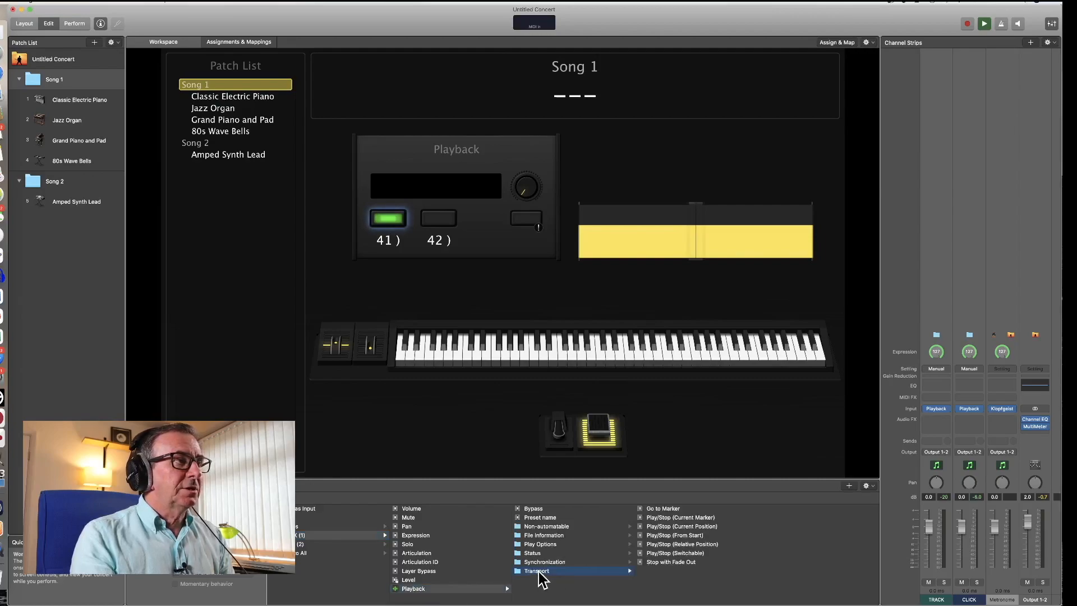
pyautogui.click(671, 534)
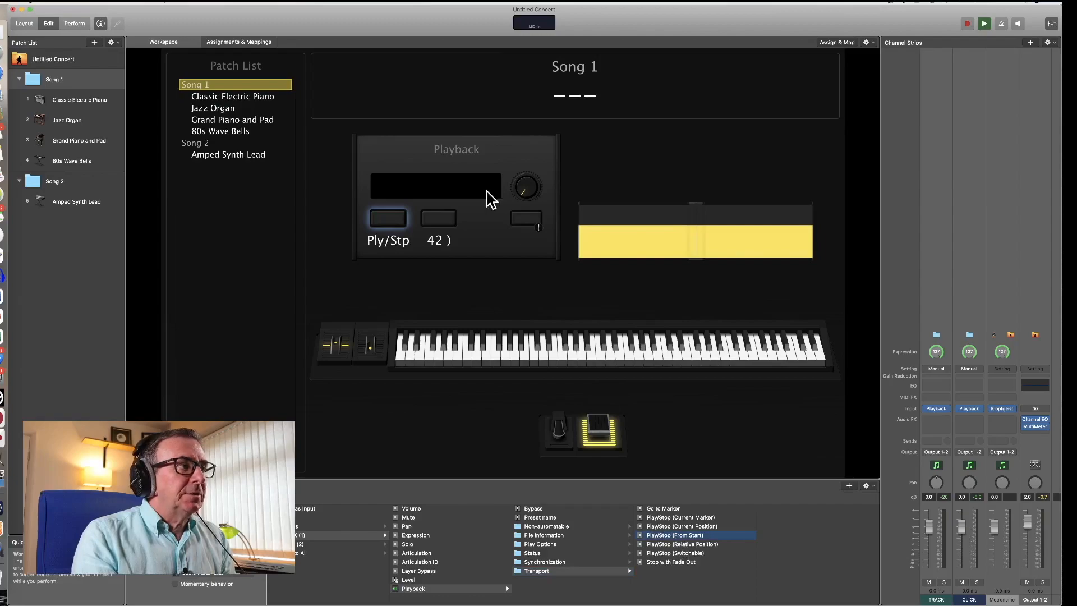
# Step: Map the second button of the Playback panel to the TRACK strip's Playback transport parameter Stop with Fade Out
pyautogui.click(440, 220)
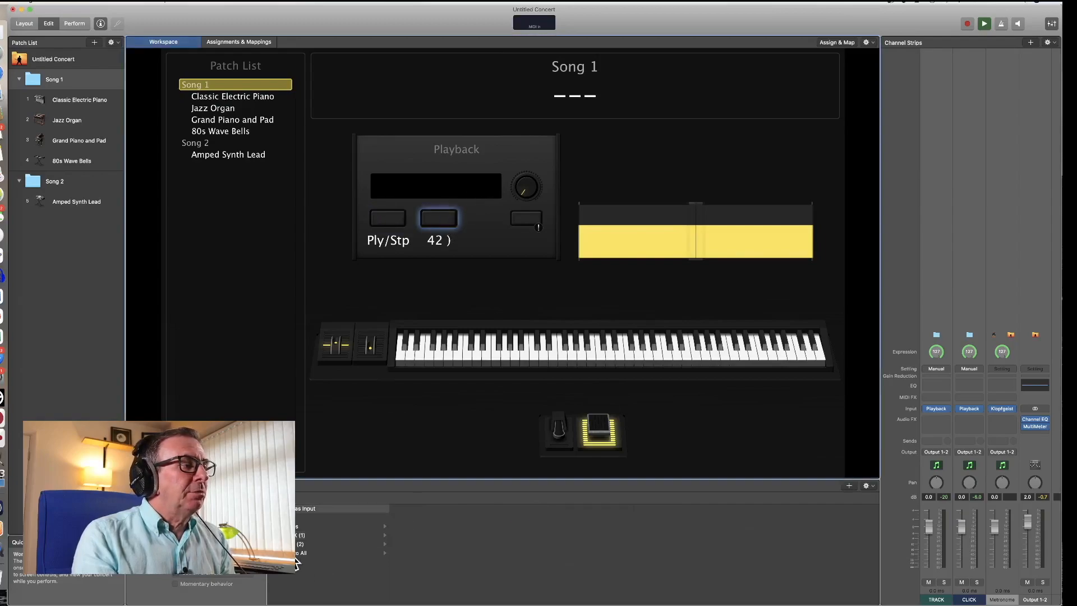
pyautogui.click(287, 535)
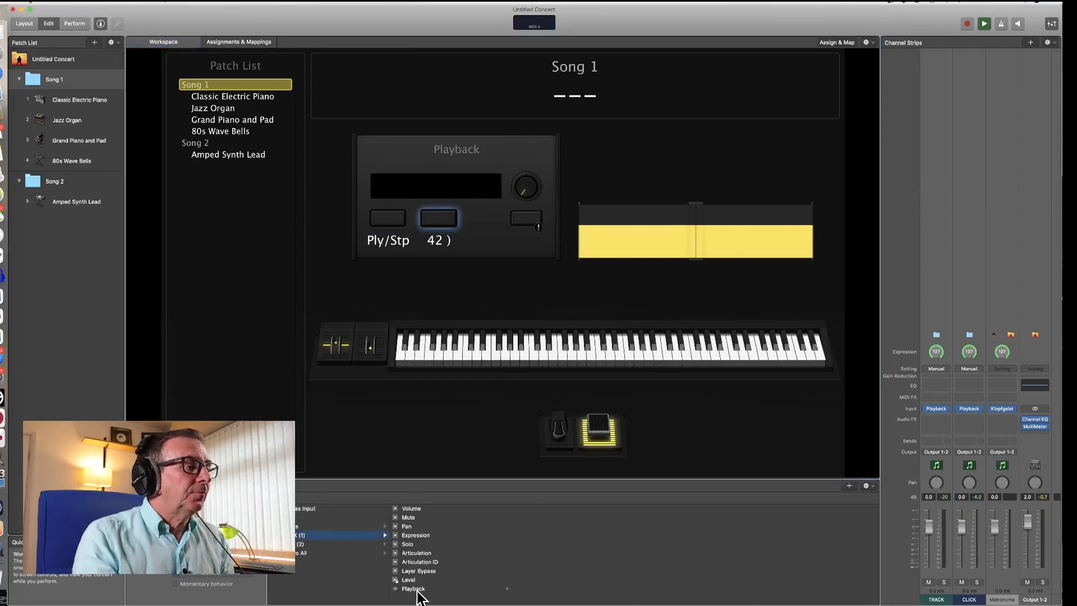
pyautogui.click(415, 589)
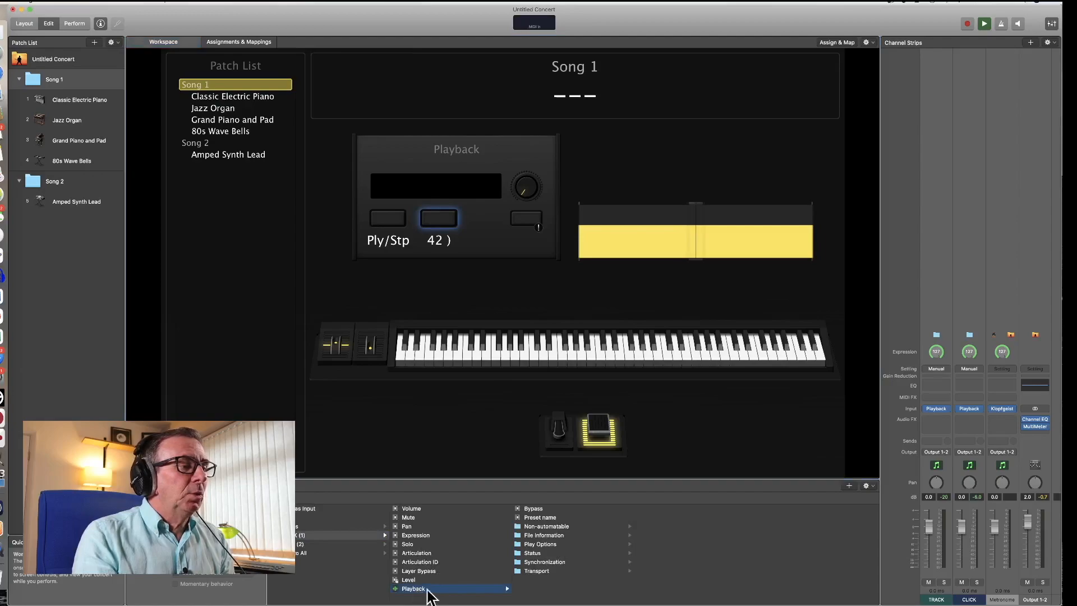
pyautogui.click(537, 571)
pyautogui.click(672, 563)
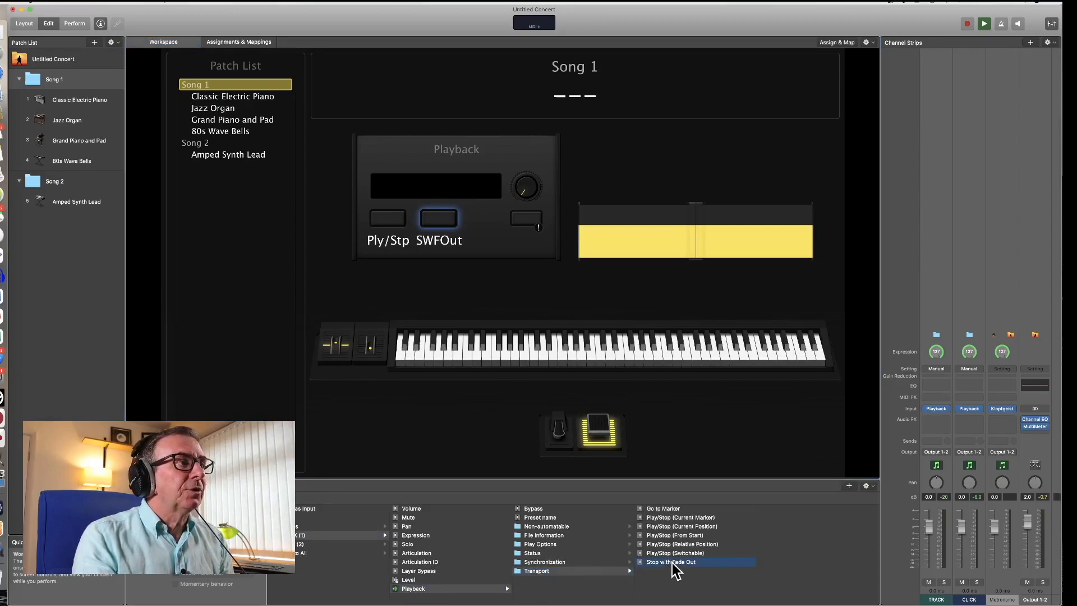
# Step: Assign the yellow waveform display to the TRACK strip's Playback plug-in and test the playback
pyautogui.click(683, 241)
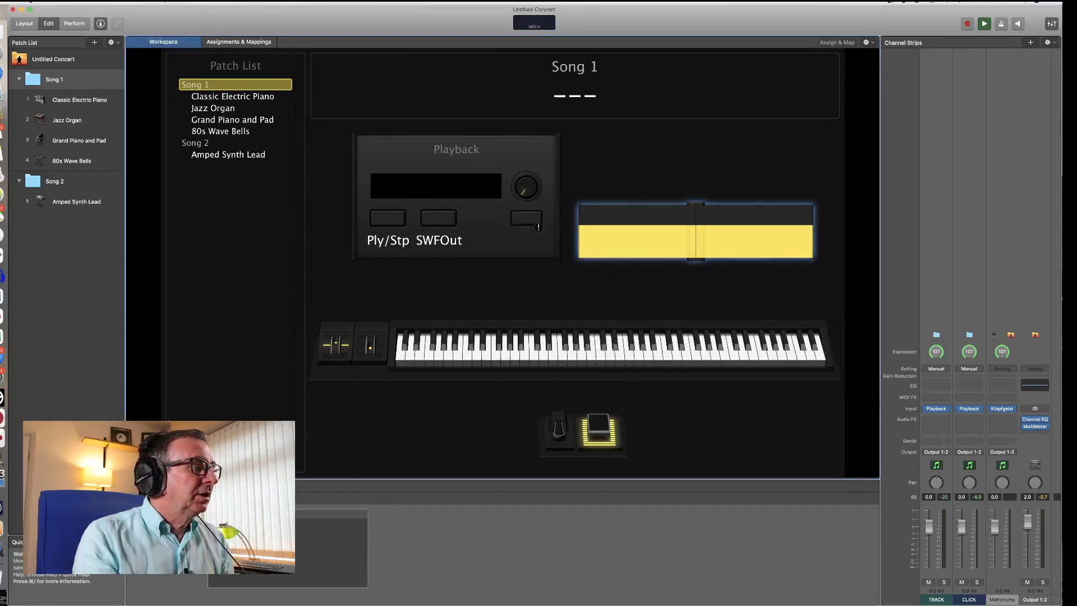
pyautogui.click(252, 522)
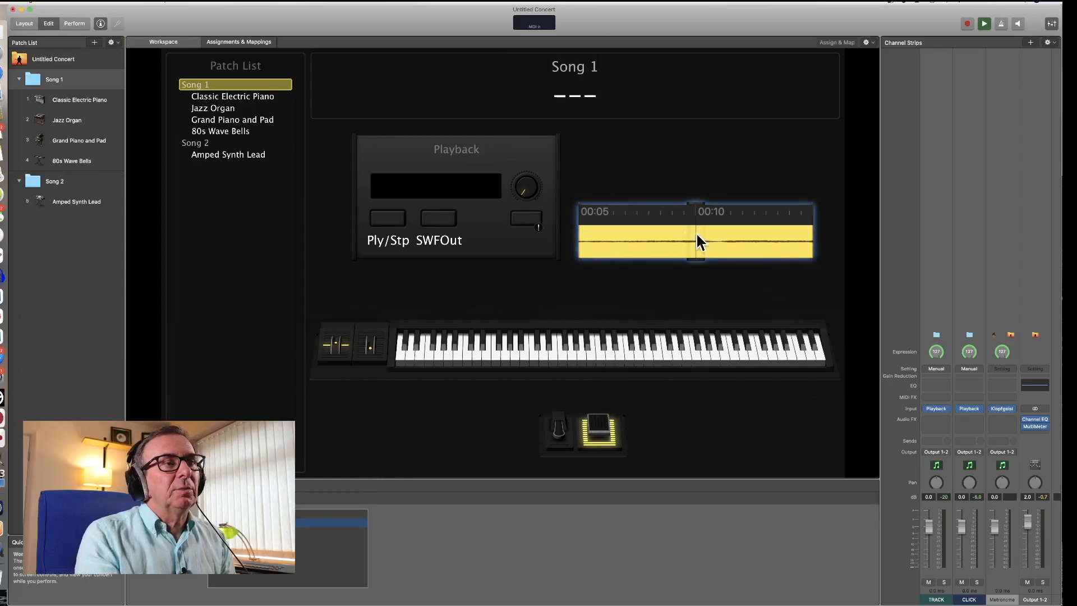
pyautogui.click(483, 243)
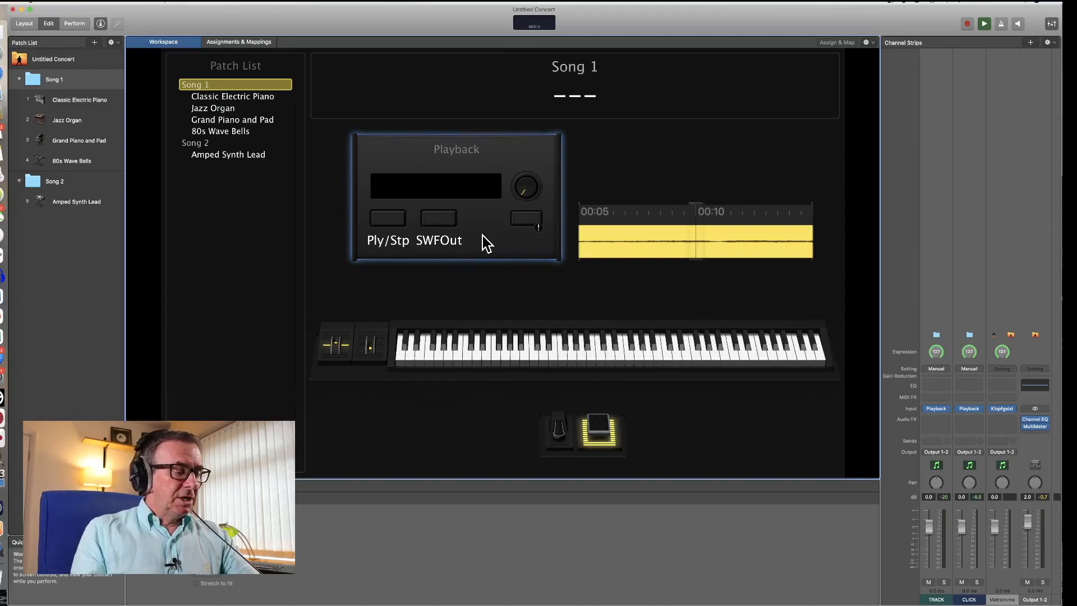
pyautogui.press('space')
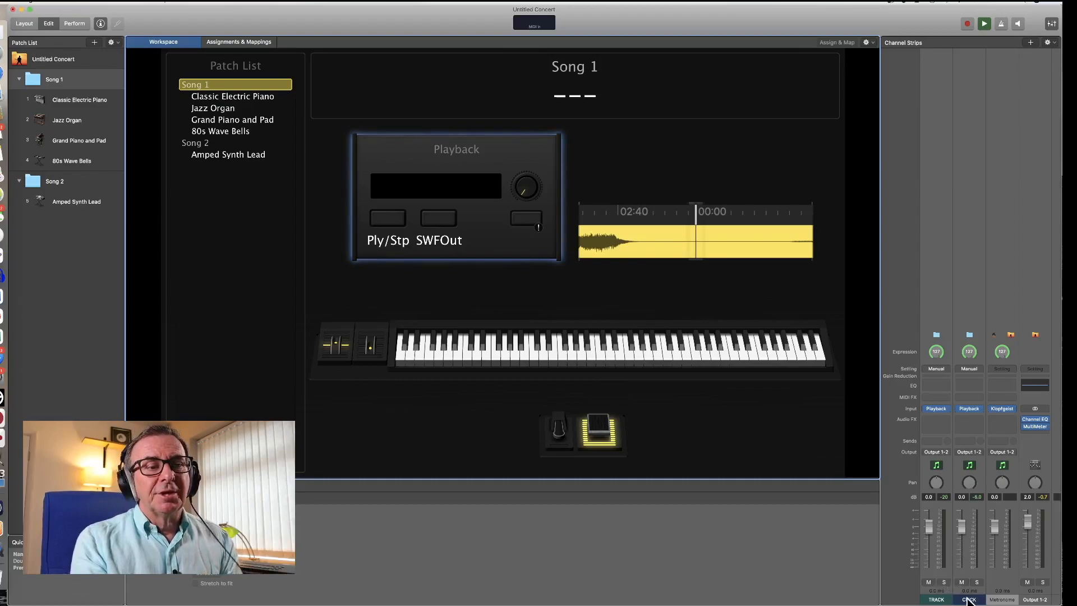
# Step: Route the CLICK channel strip's output to mono Output 3
pyautogui.click(968, 451)
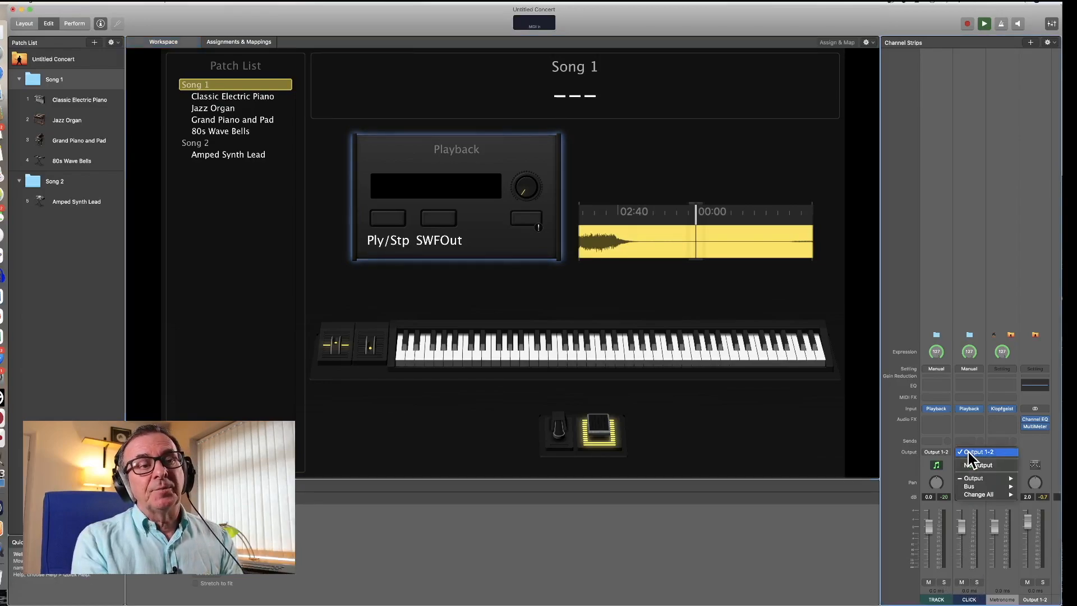
pyautogui.moveTo(976, 479)
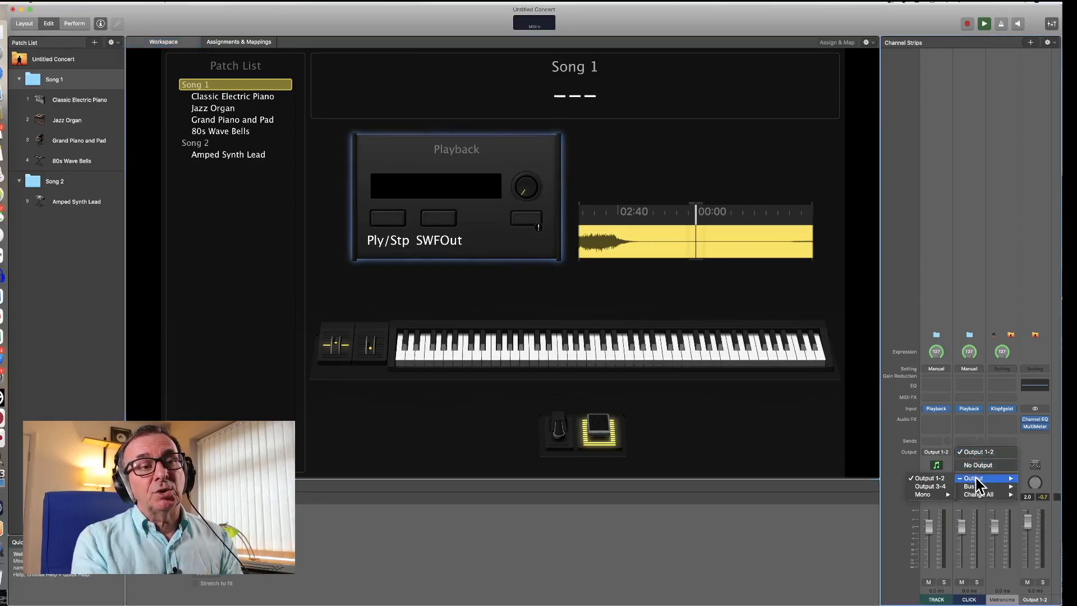
pyautogui.moveTo(946, 497)
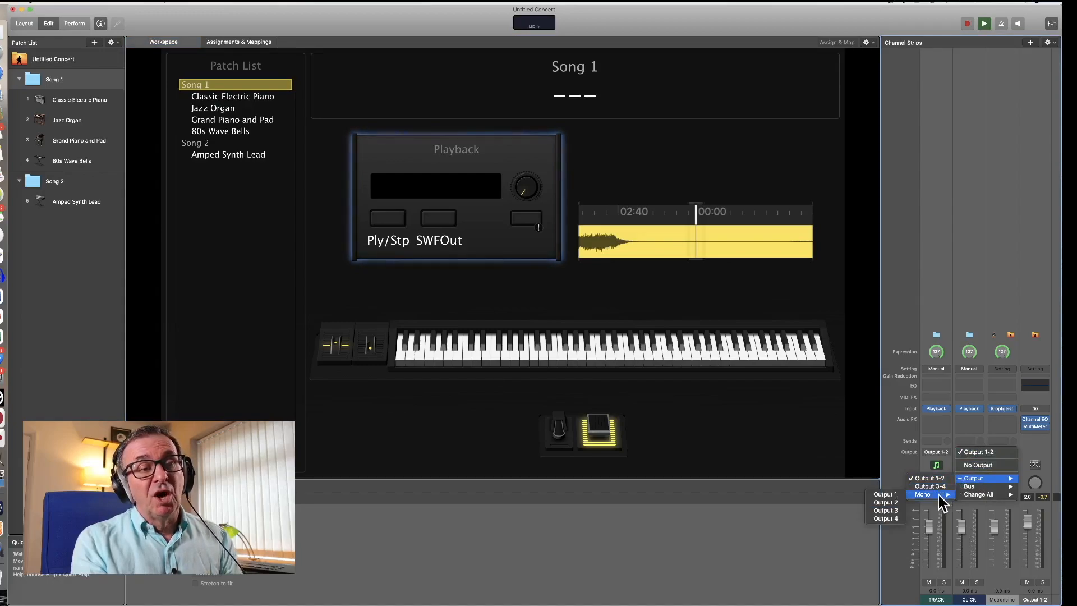
pyautogui.click(886, 510)
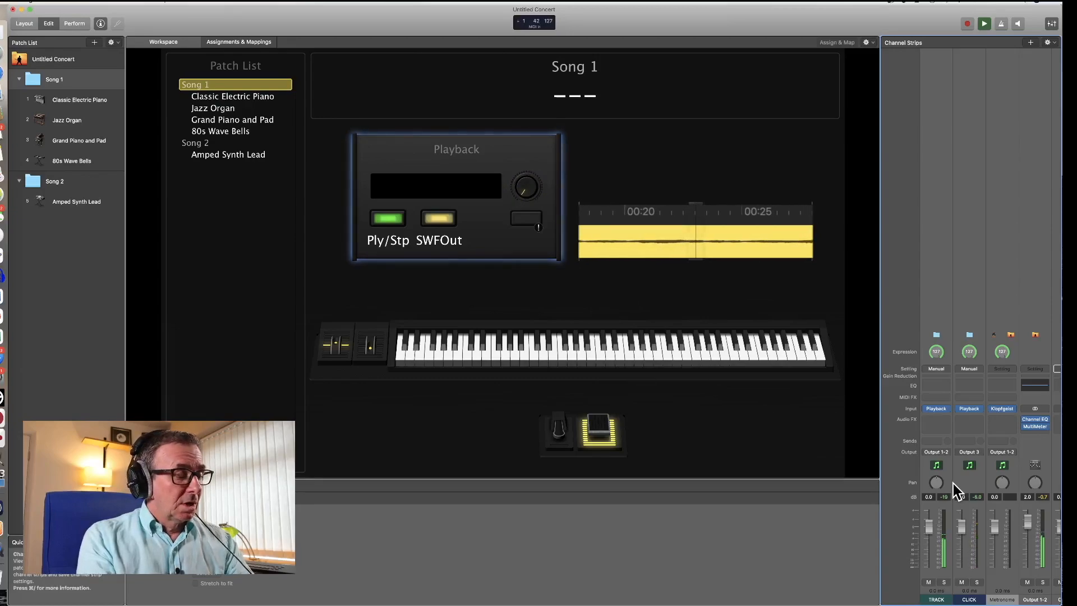
# Step: Map the knob of the Playback panel to the TRACK strip's Volume and test it with the backing track playing
pyautogui.click(527, 209)
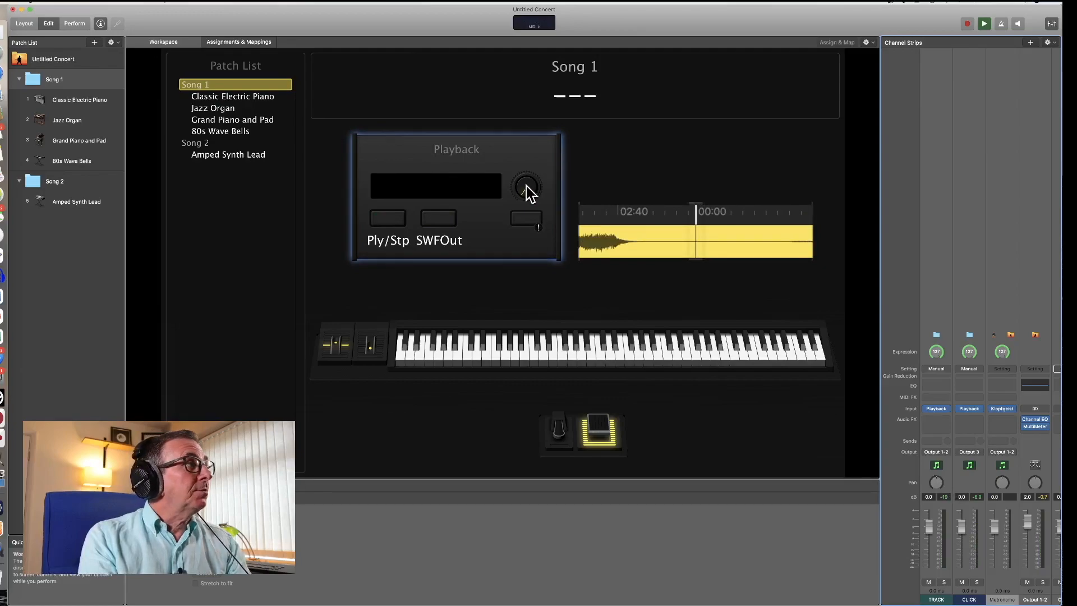
pyautogui.click(526, 186)
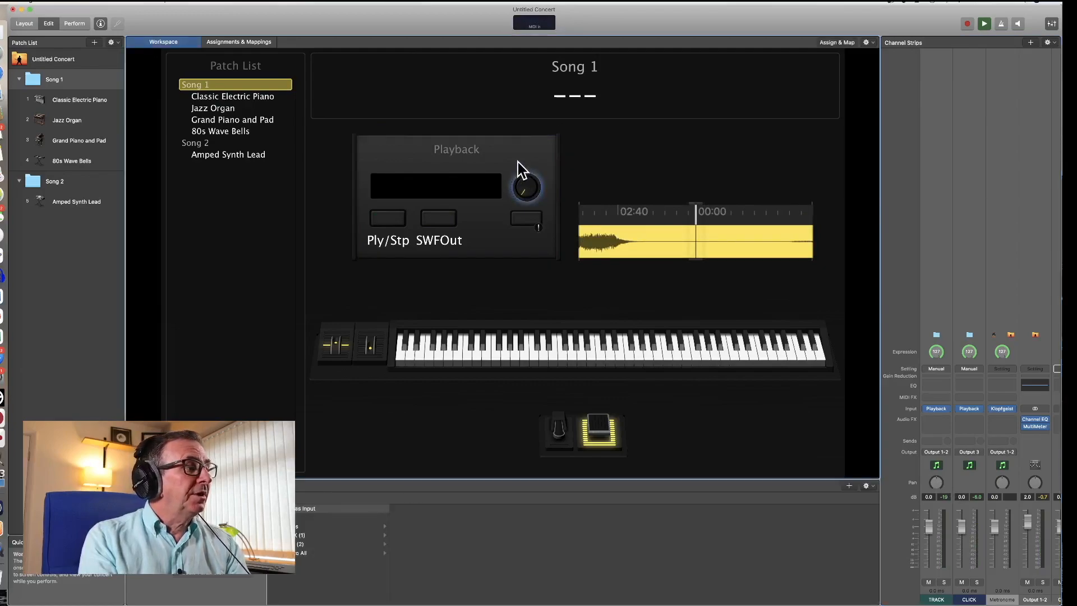
pyautogui.moveTo(313, 536)
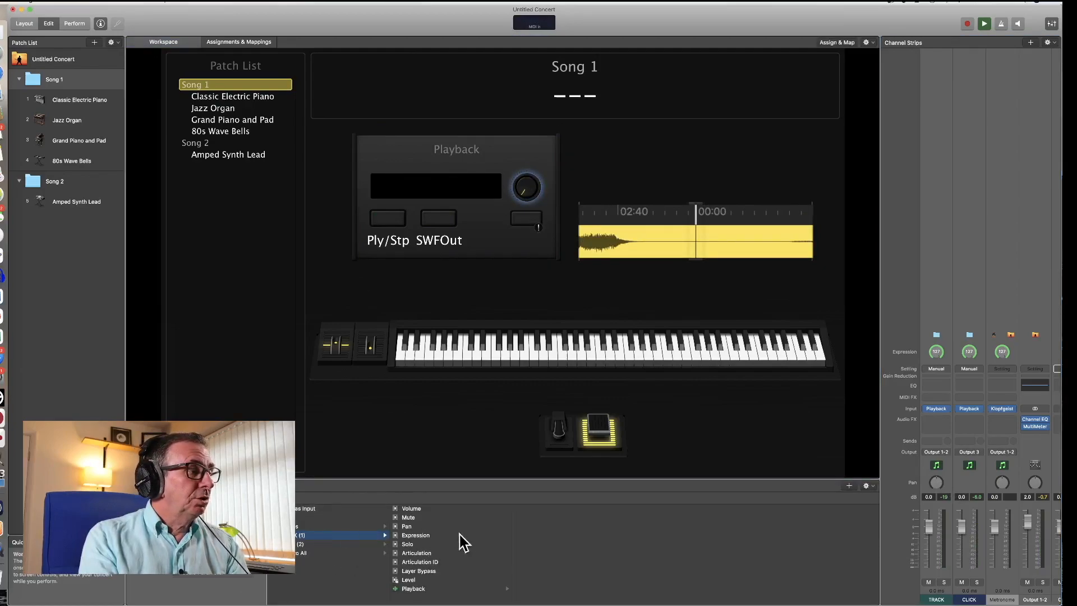
pyautogui.click(413, 509)
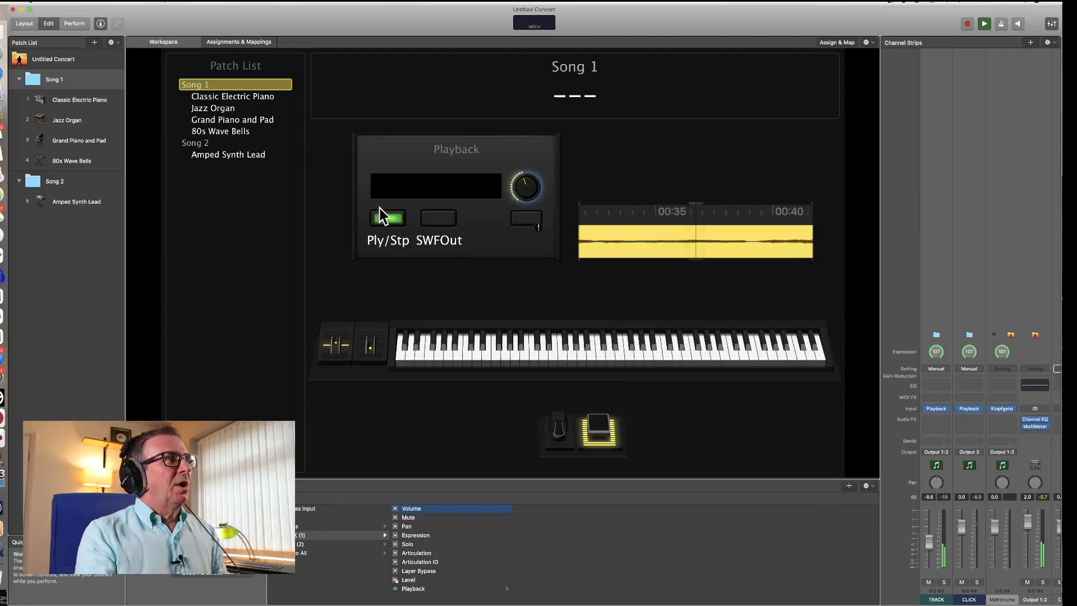
# Step: Switch to the Jazz Organ patch and on to Grand Piano and Pad while the Song 1 backing track plays
pyautogui.click(235, 113)
pyautogui.click(234, 110)
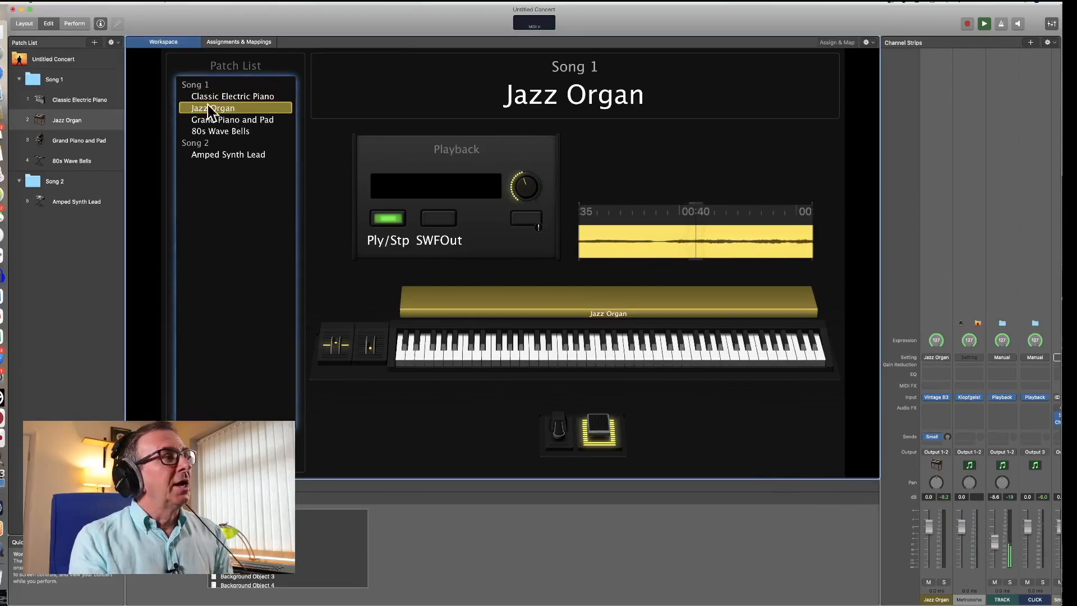
pyautogui.click(226, 120)
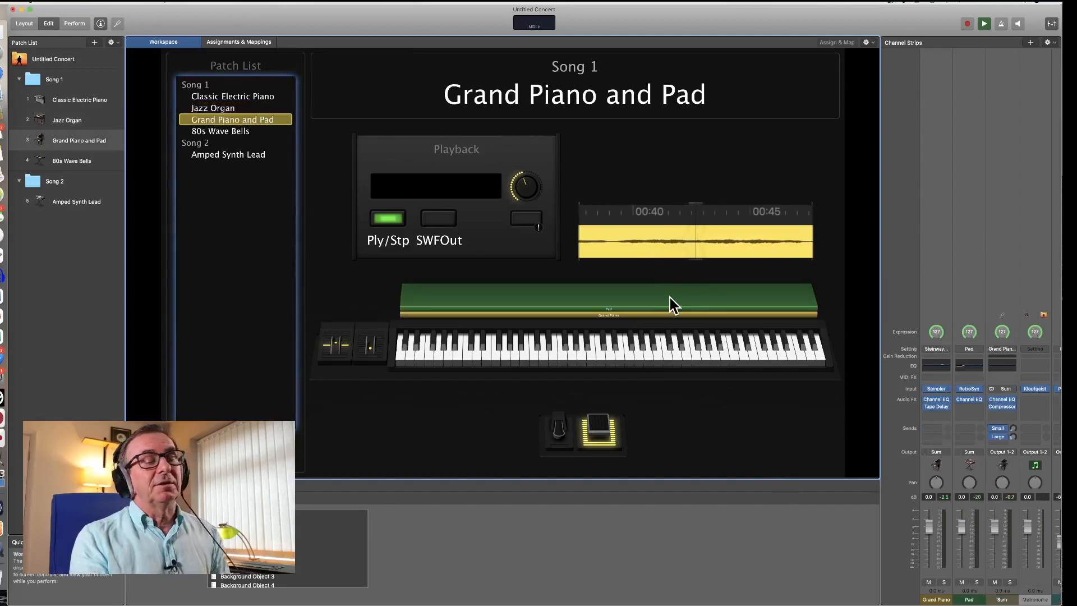